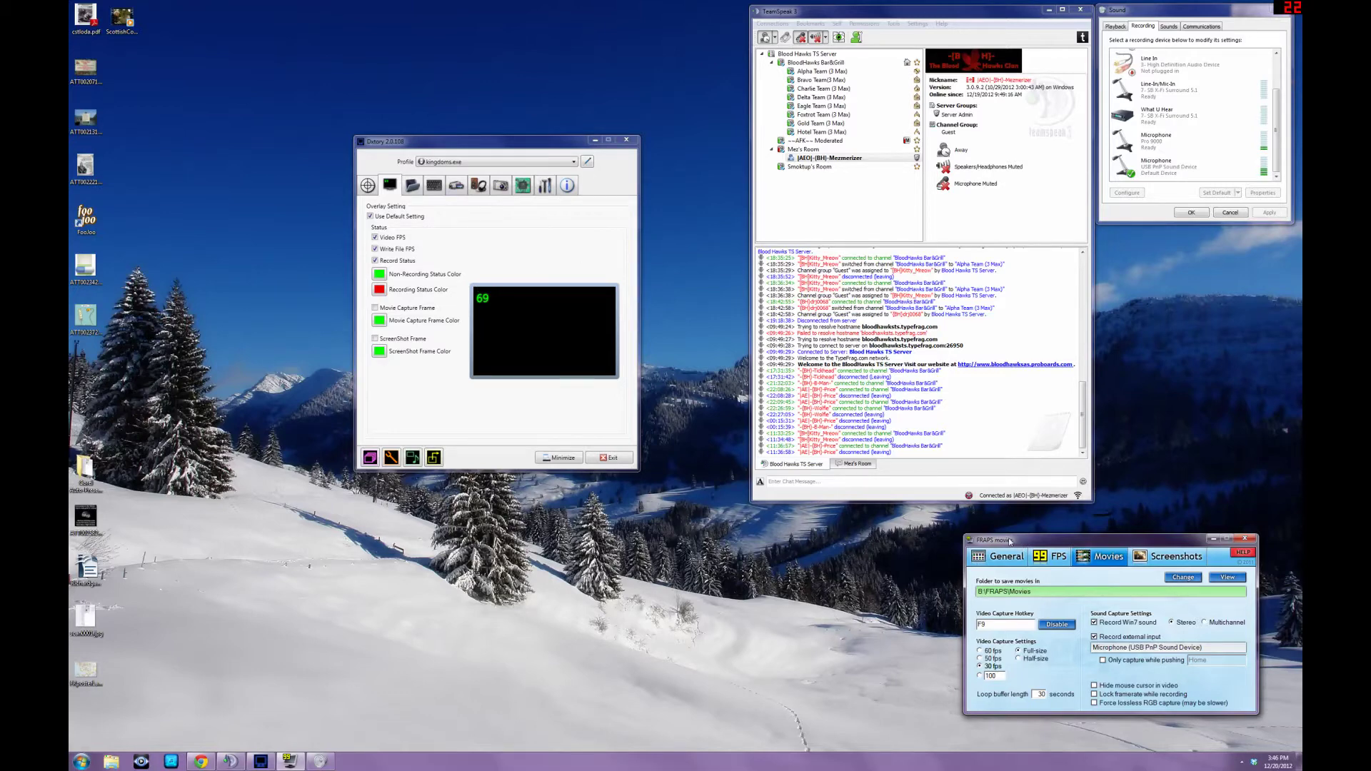
Move the FRAPS window to the middle of the desktop and look through its general, FPS and movie settings
left_click_drag(1005, 541, 710, 229)
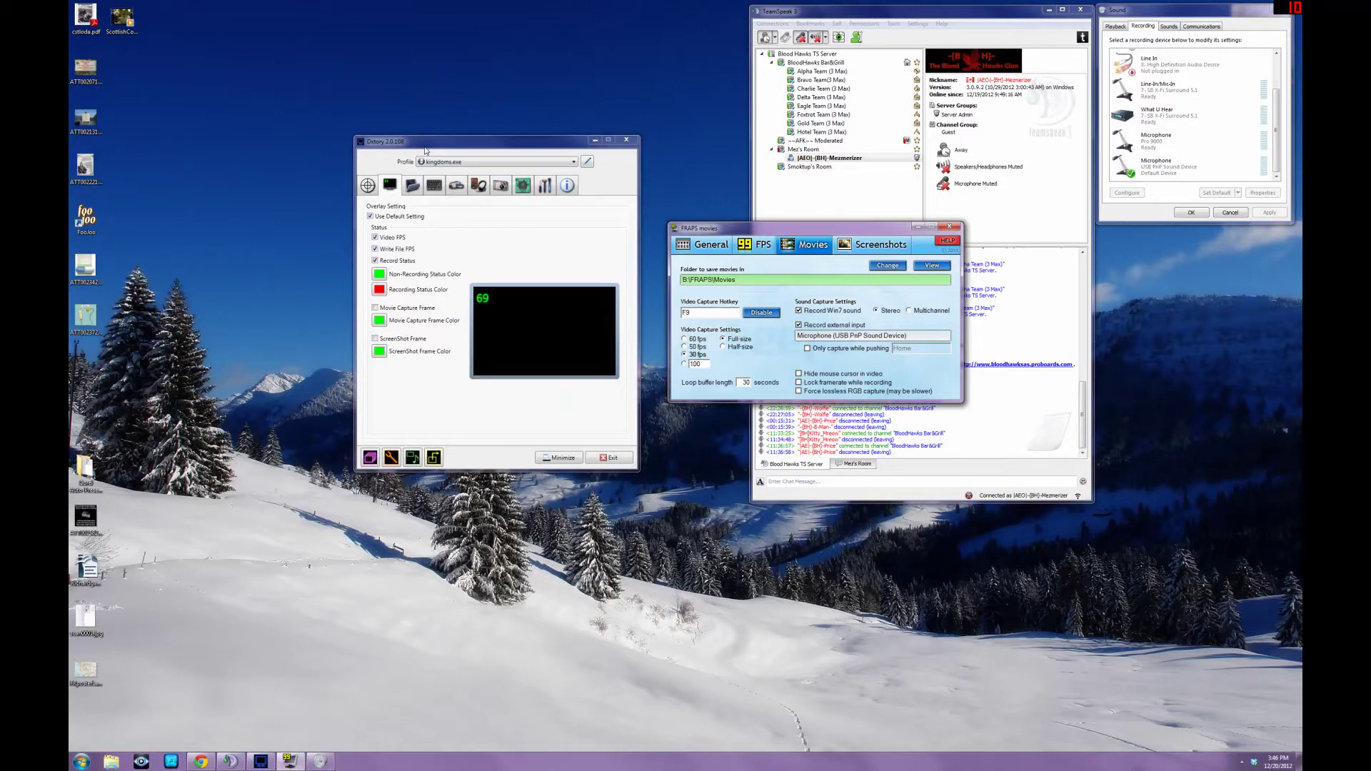
left_click(706, 244)
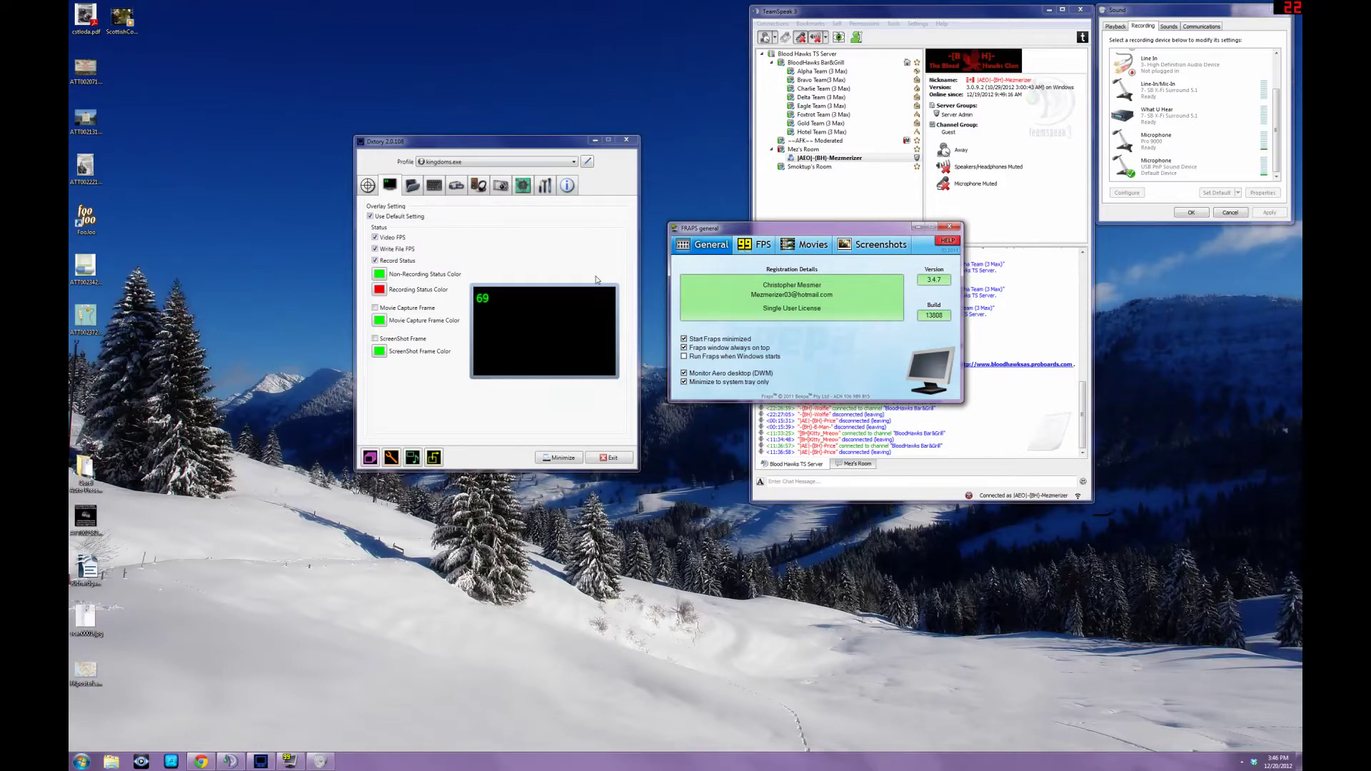
left_click(763, 247)
left_click(803, 245)
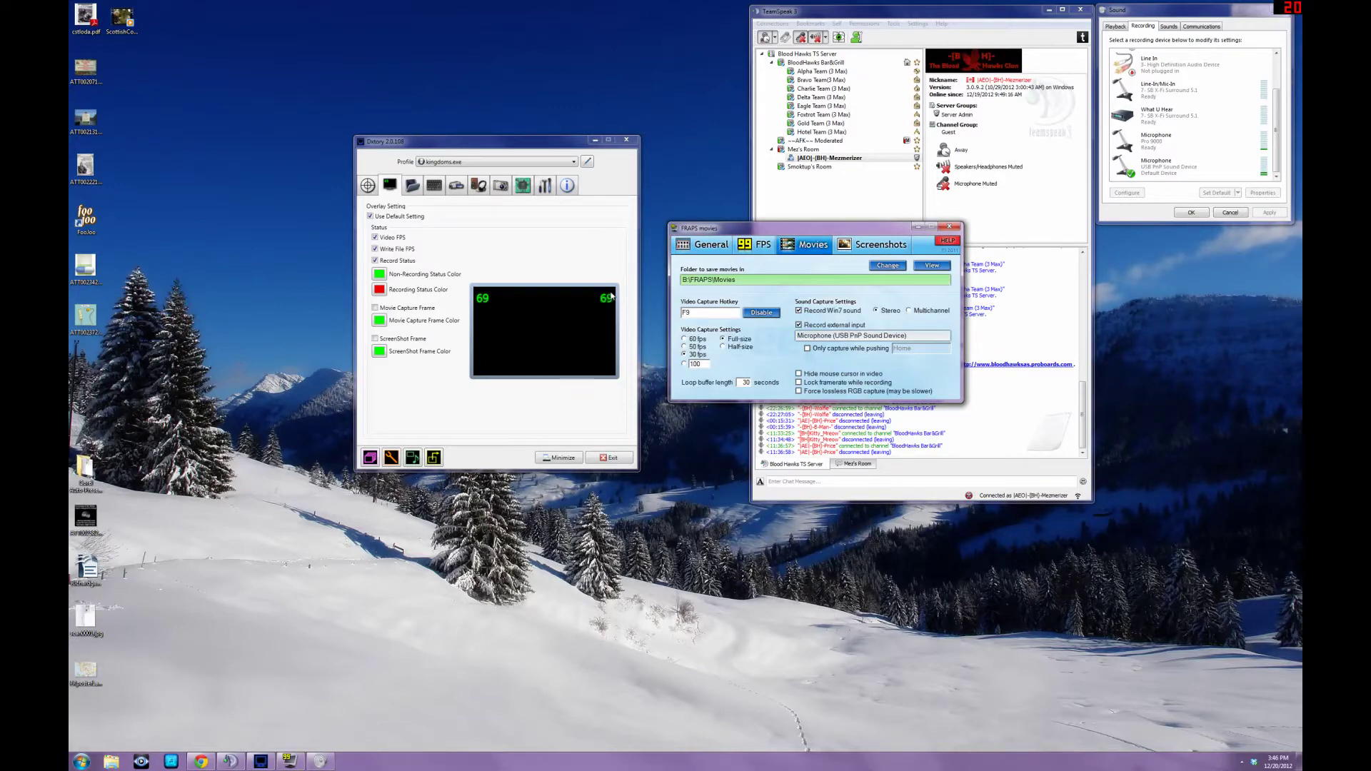
Look at Dxtory's movie settings and the list of available video codecs without changing the codec
left_click(457, 186)
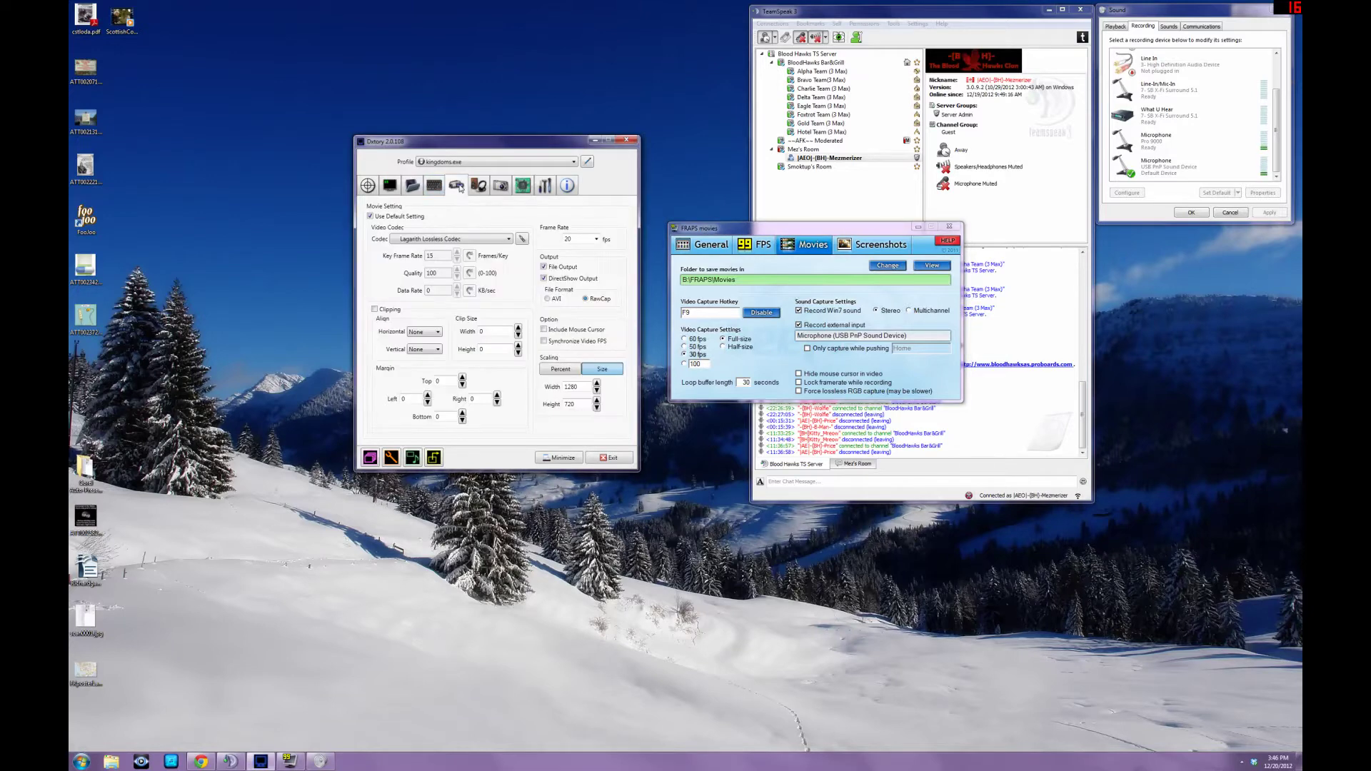
left_click(487, 240)
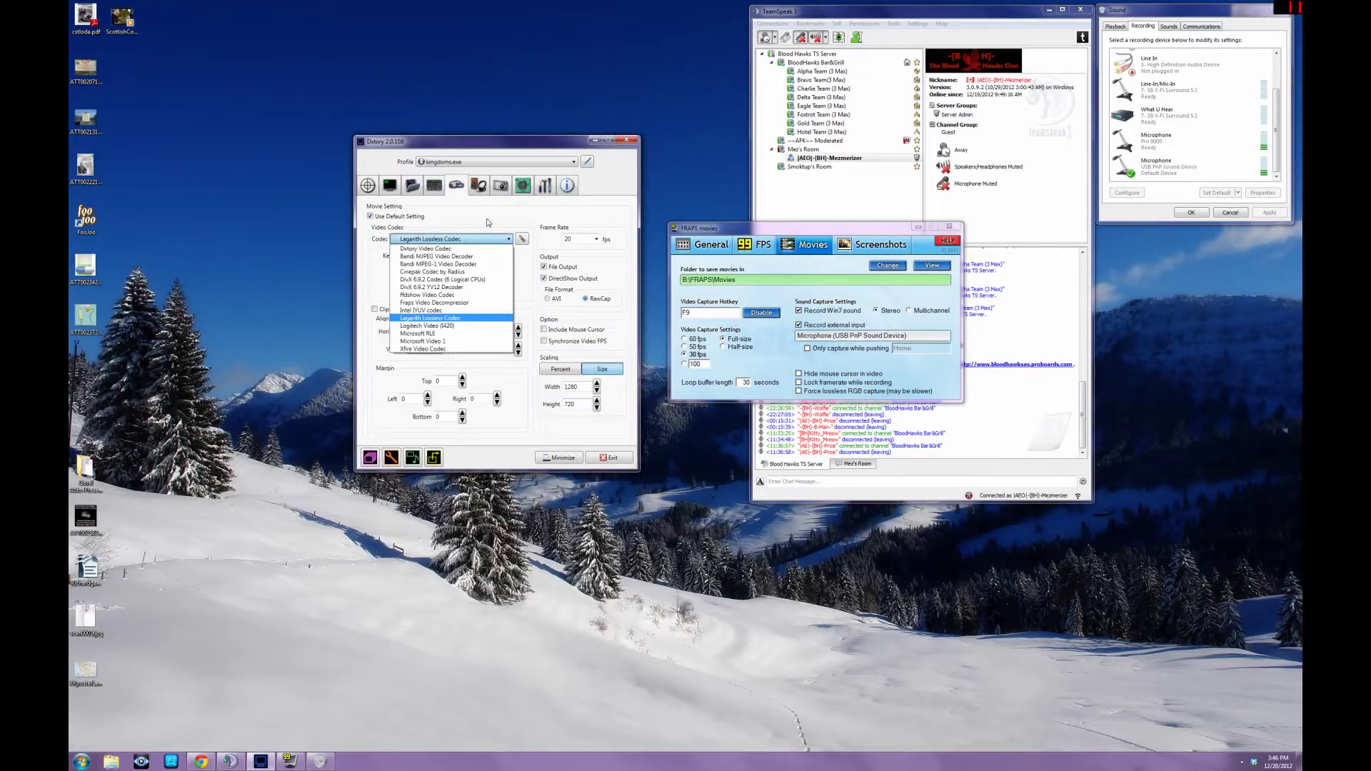
left_click(488, 222)
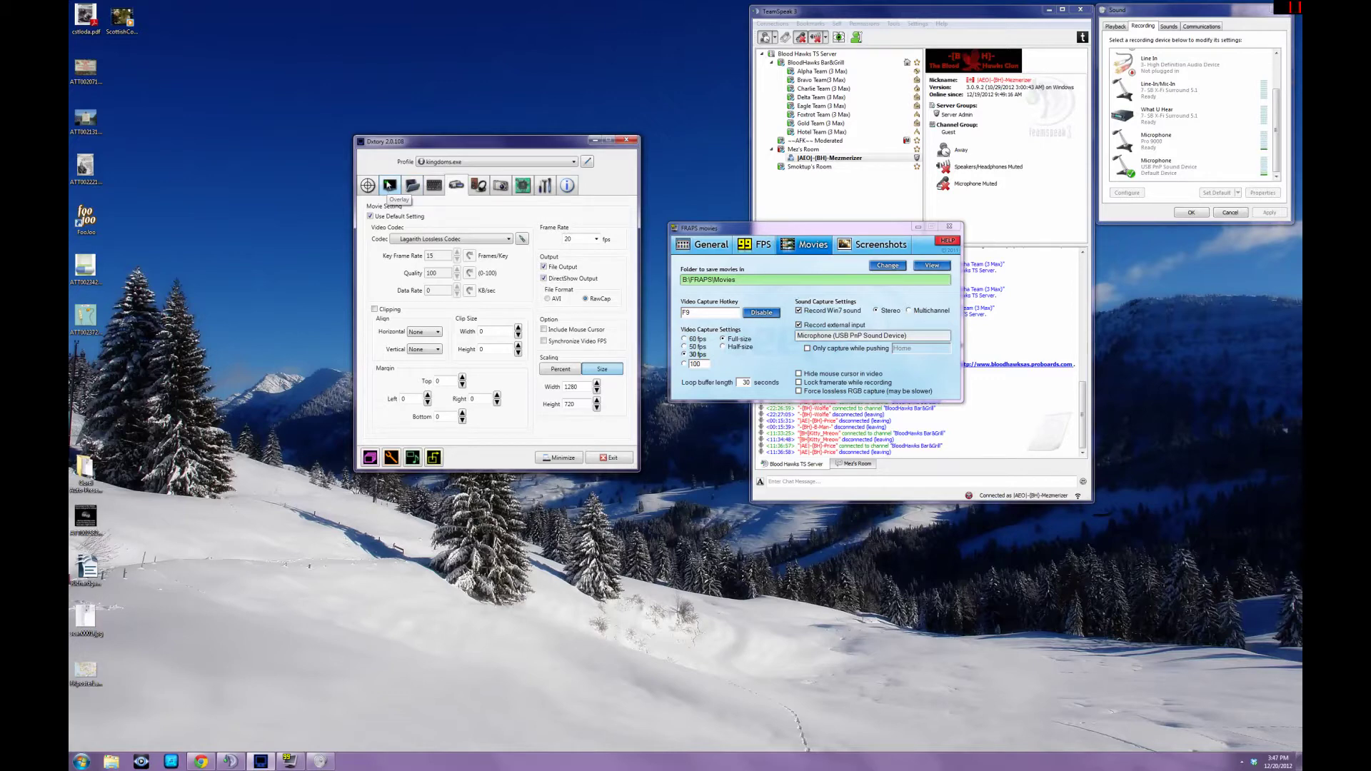
Switch back to FRAPS and review its general options and its FPS benchmark settings
left_click(743, 229)
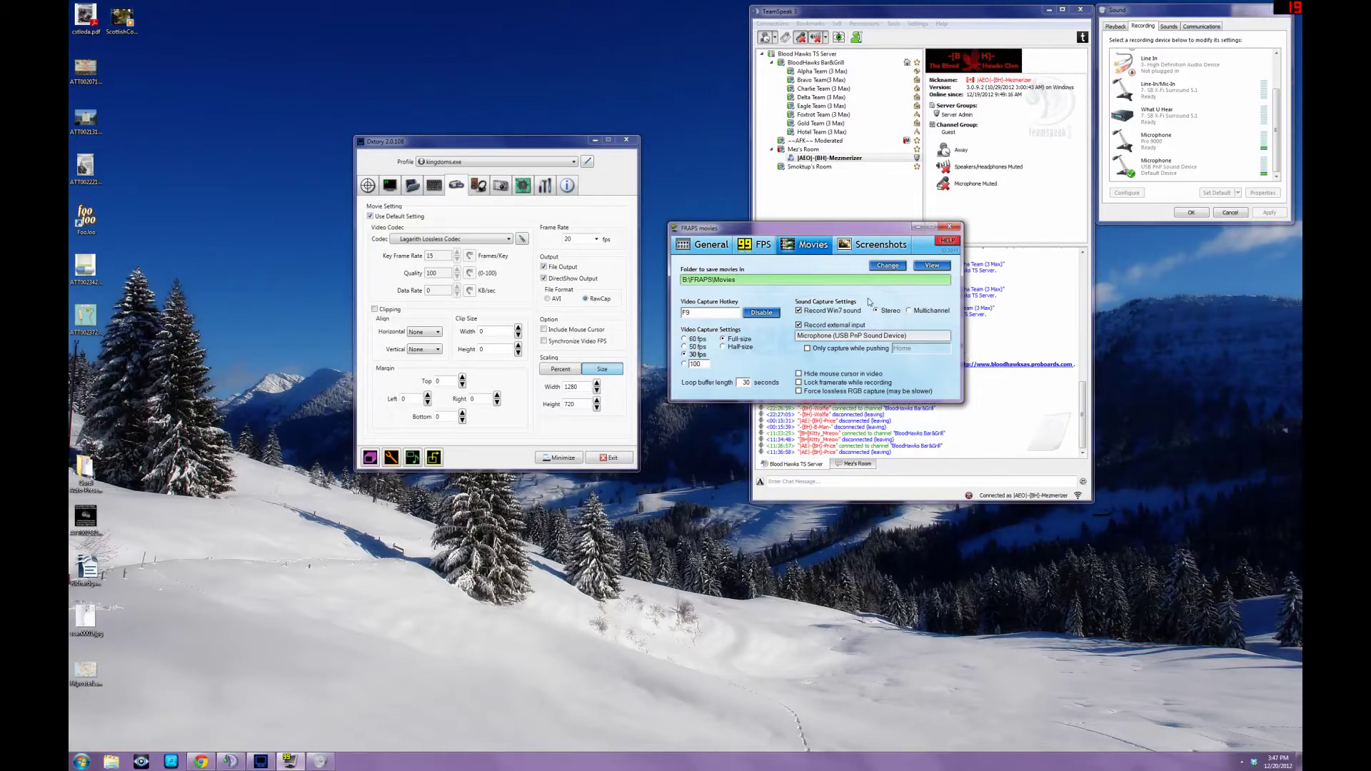
left_click(701, 247)
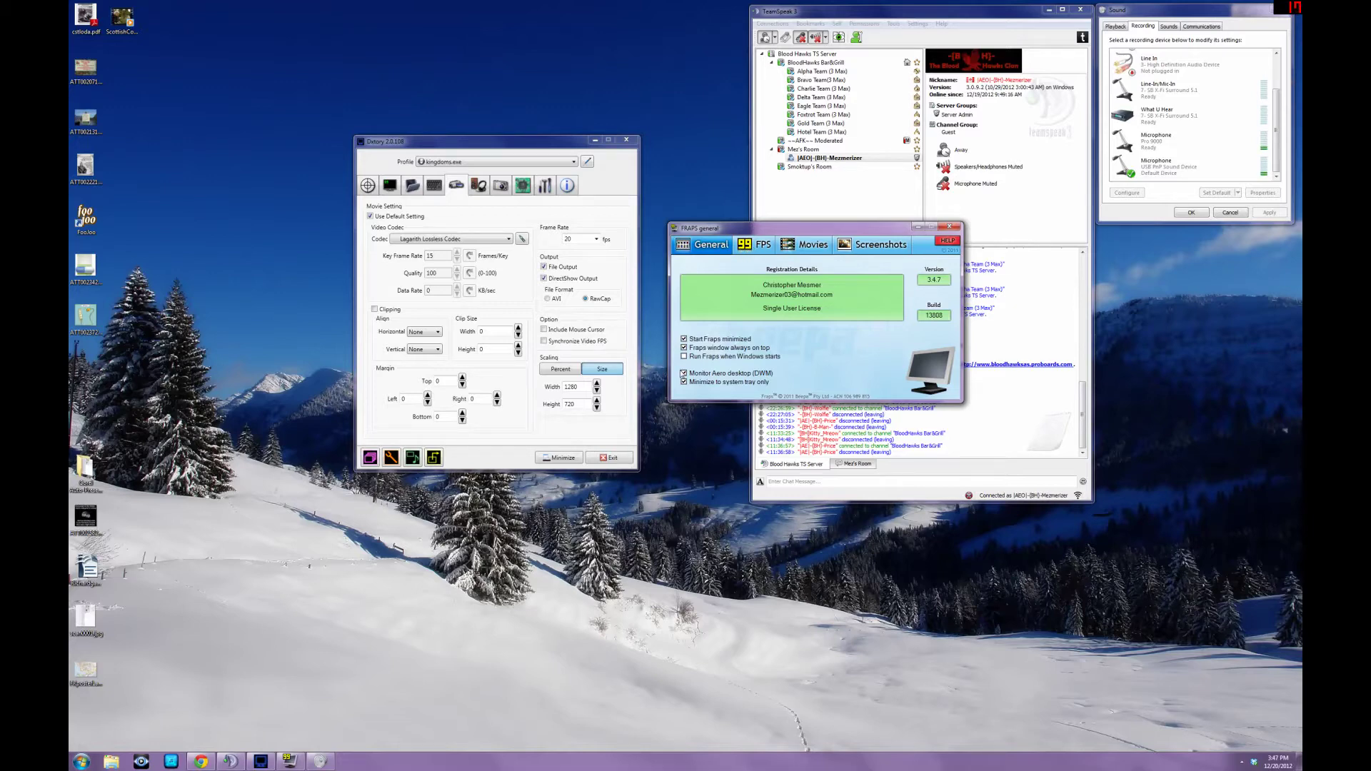
left_click(751, 250)
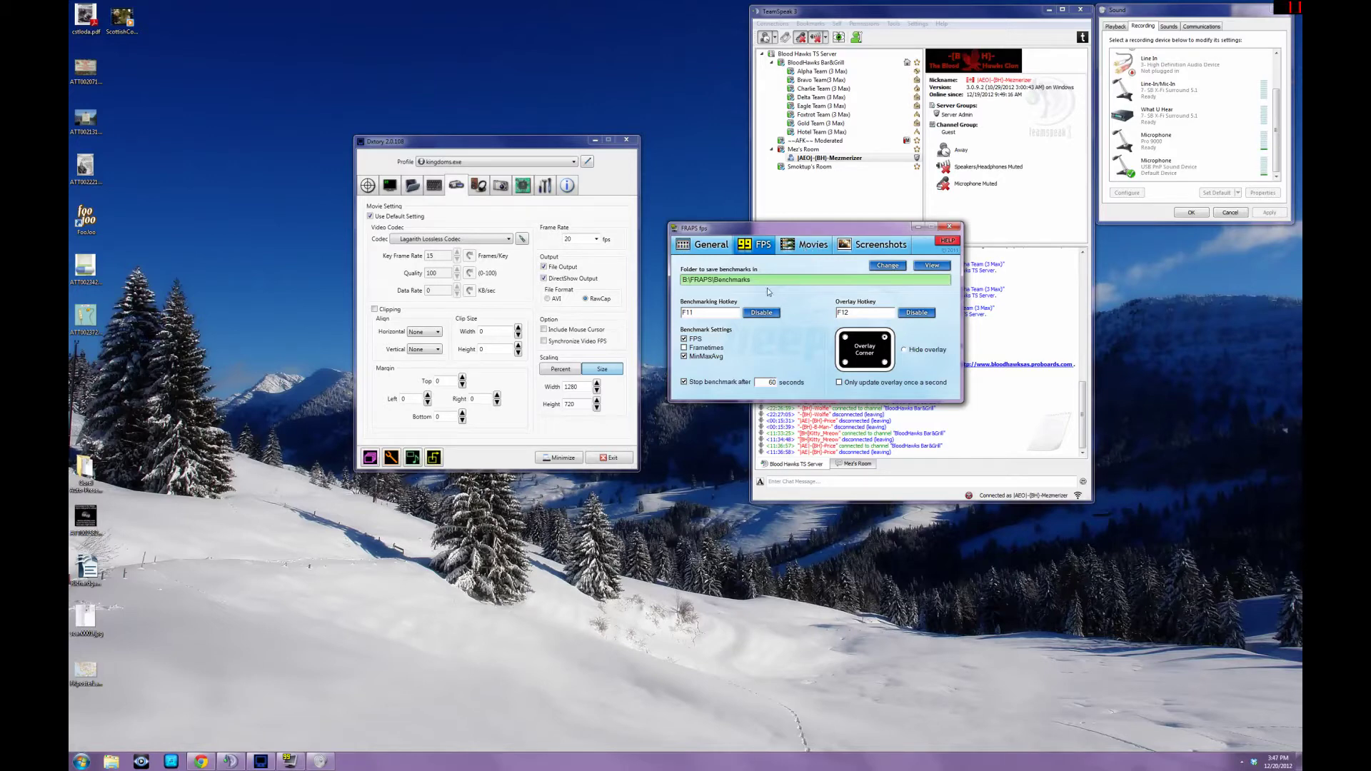
Set the FRAPS video capture size to half-size in the movie settings
left_click(815, 252)
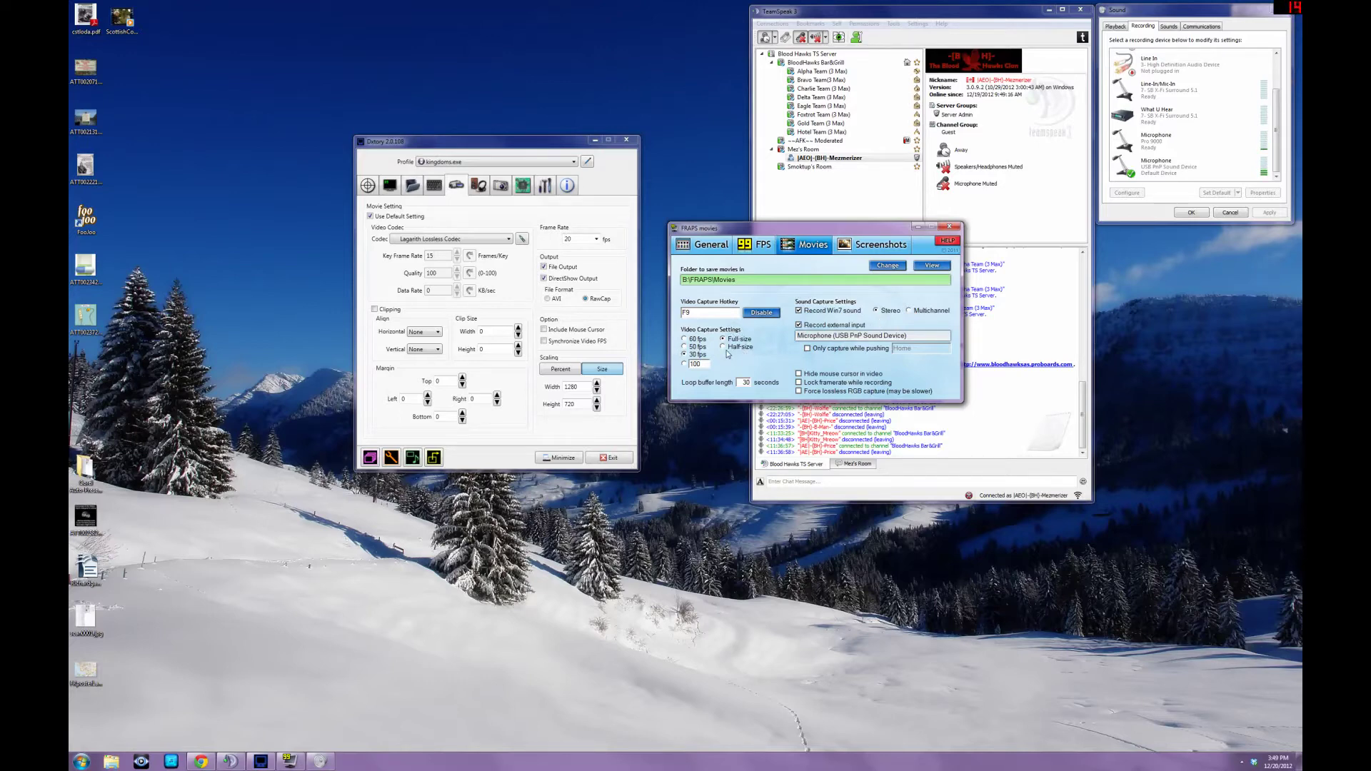
left_click(724, 347)
Move the Sound window below and beside the FRAPS window and select the default USB PnP microphone among the recording devices
left_click_drag(1241, 22, 1189, 357)
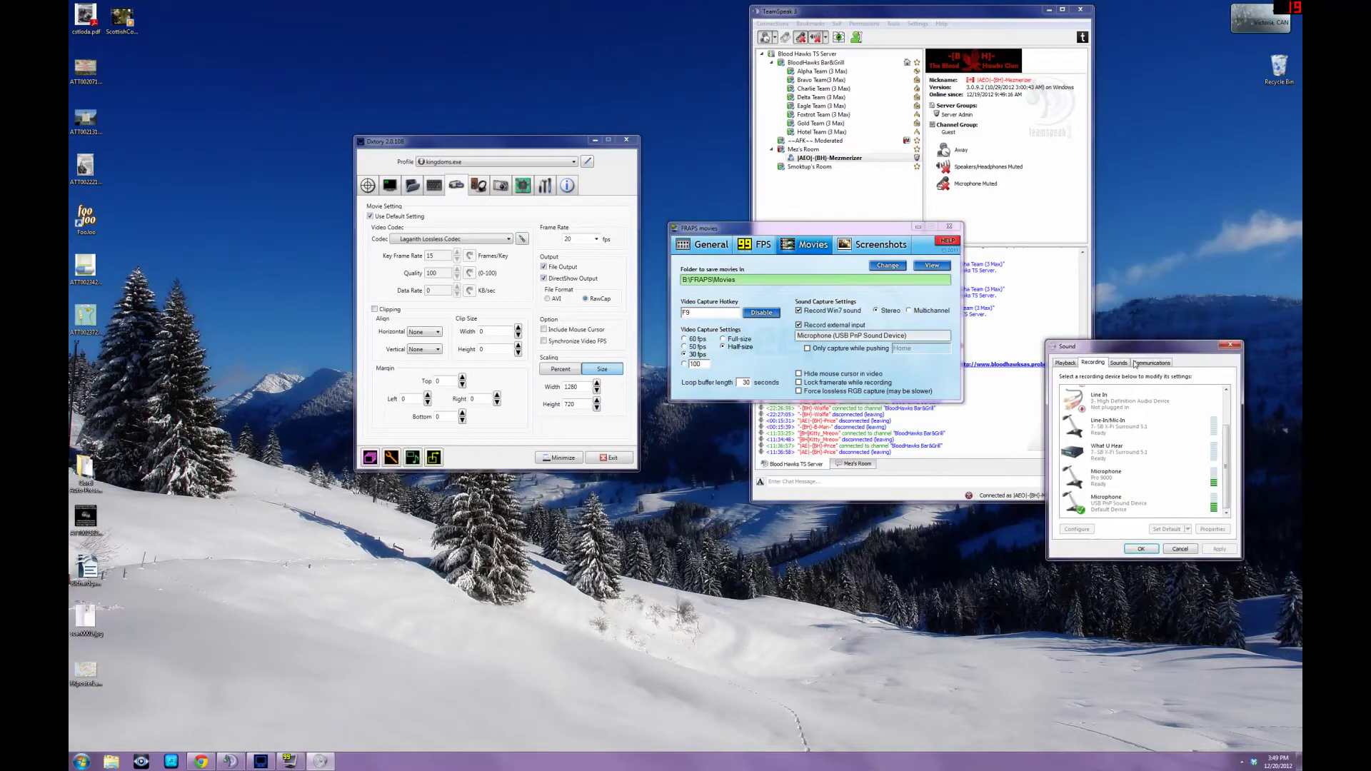
left_click(1103, 511)
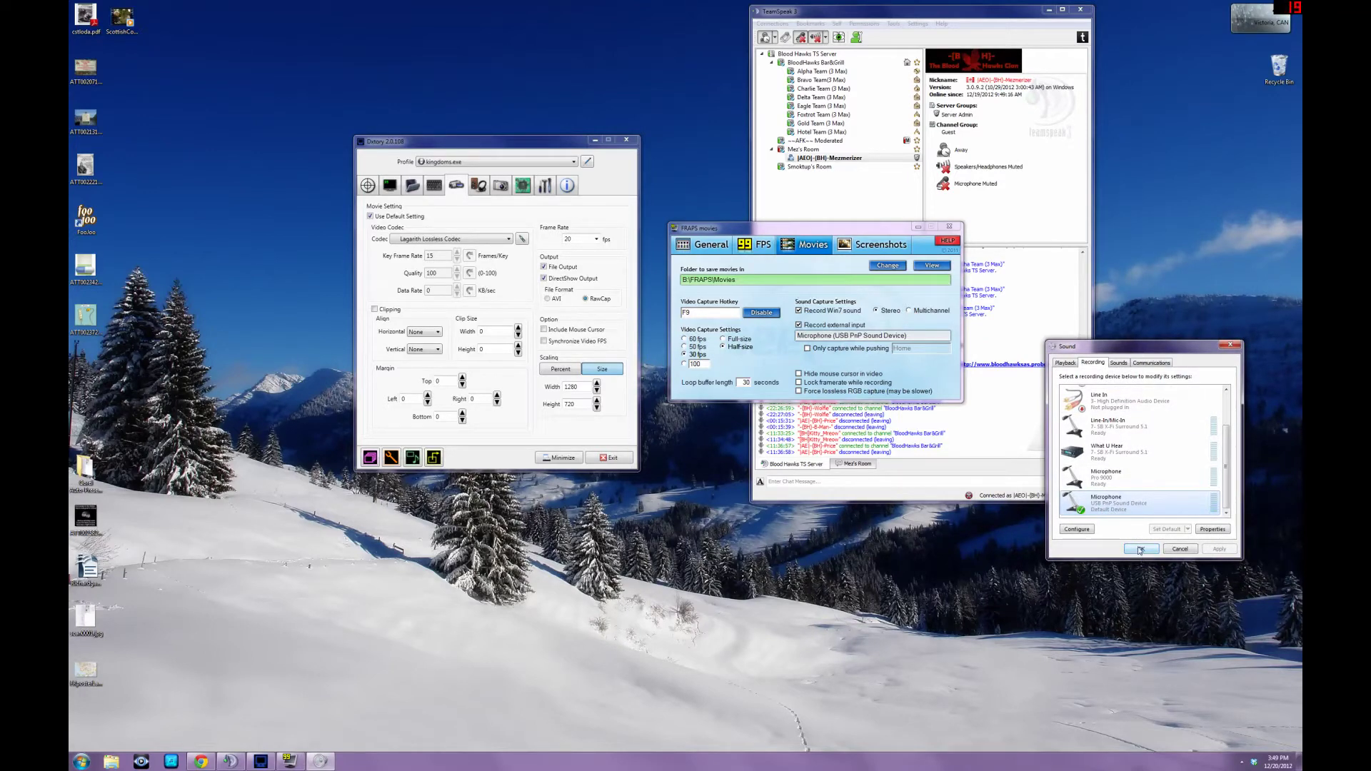
Review the FRAPS screenshot settings, revisit its movie, FPS and general settings, and minimize FRAPS
left_click(891, 232)
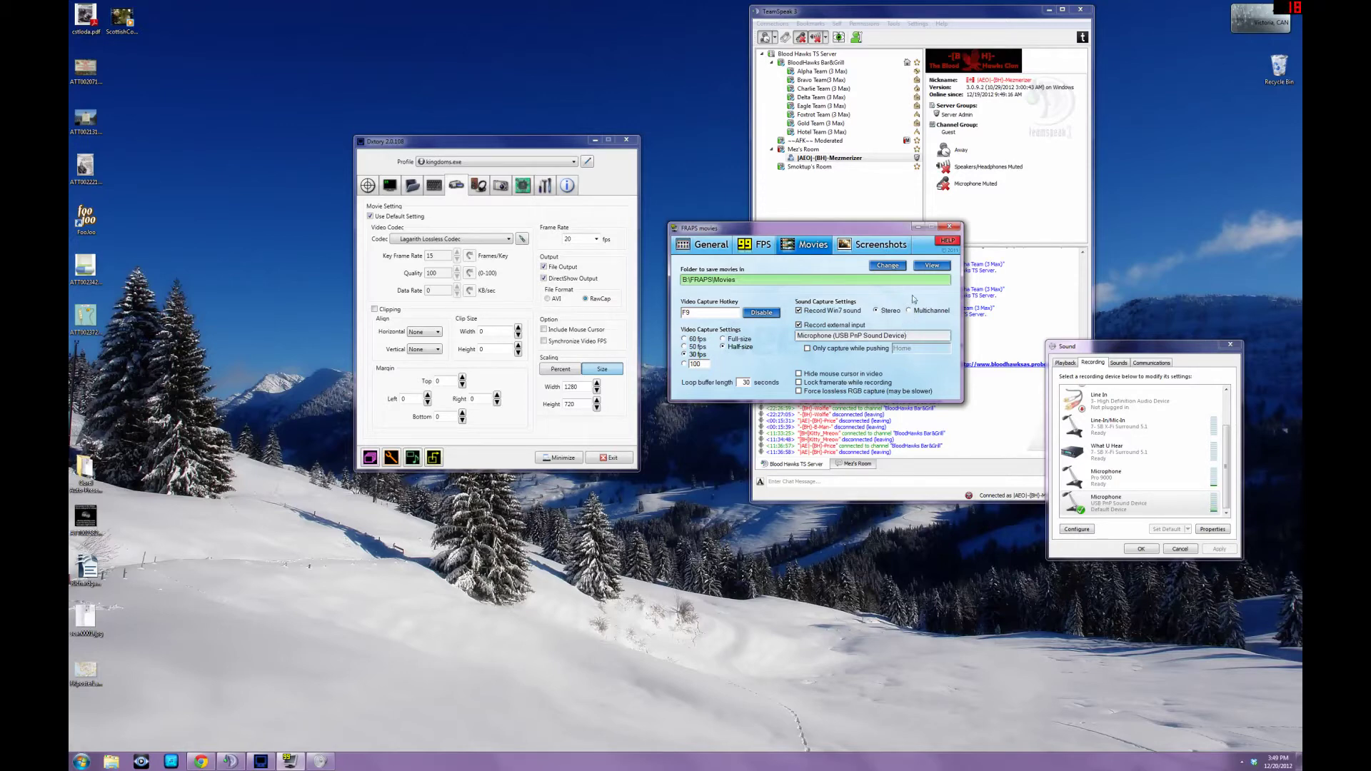
left_click(869, 247)
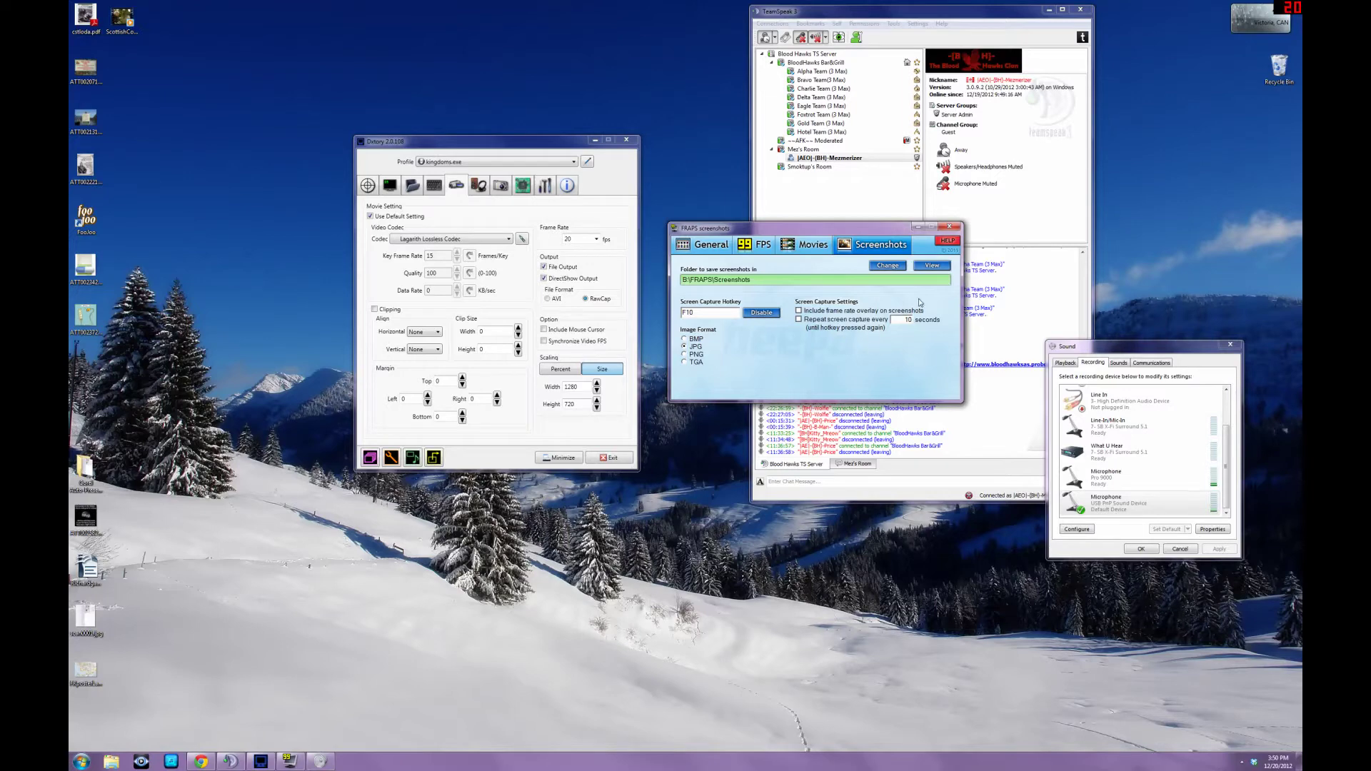
left_click(805, 249)
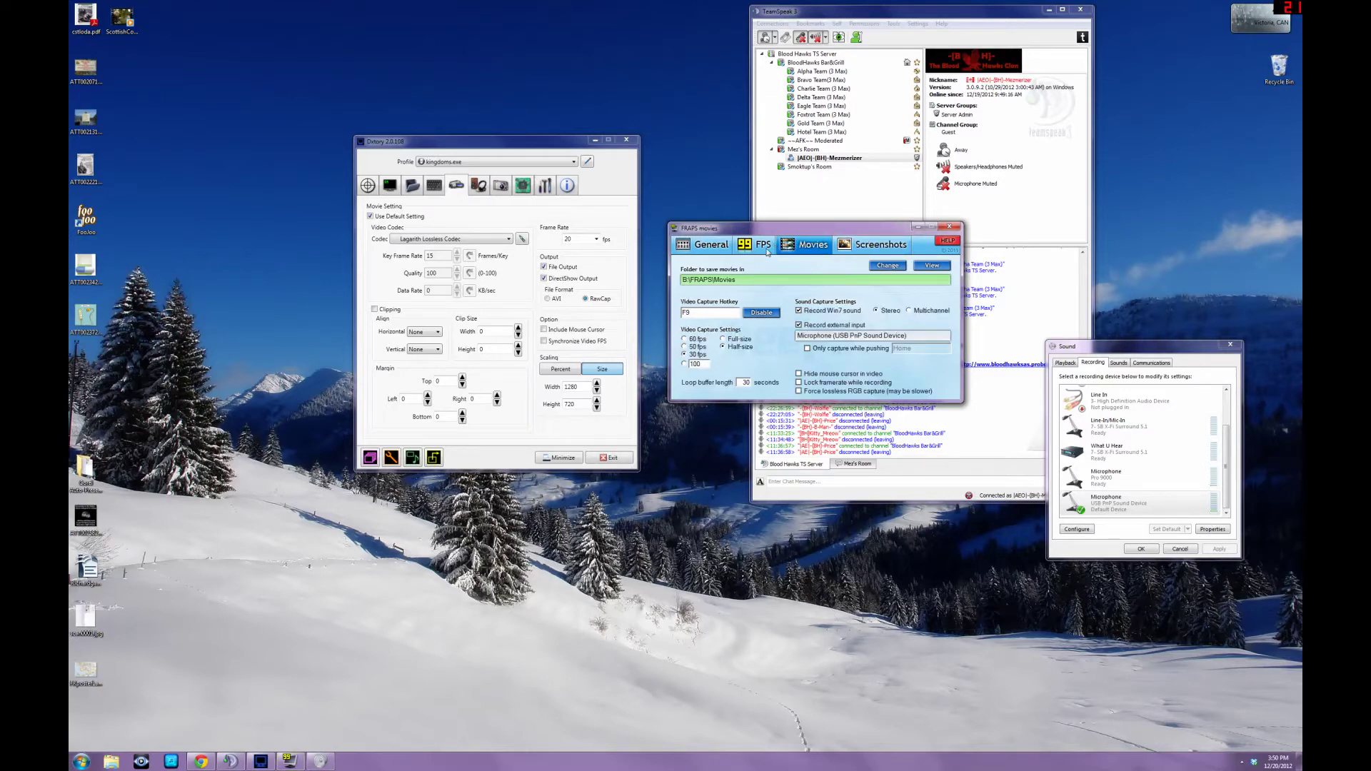
left_click(763, 245)
left_click(707, 245)
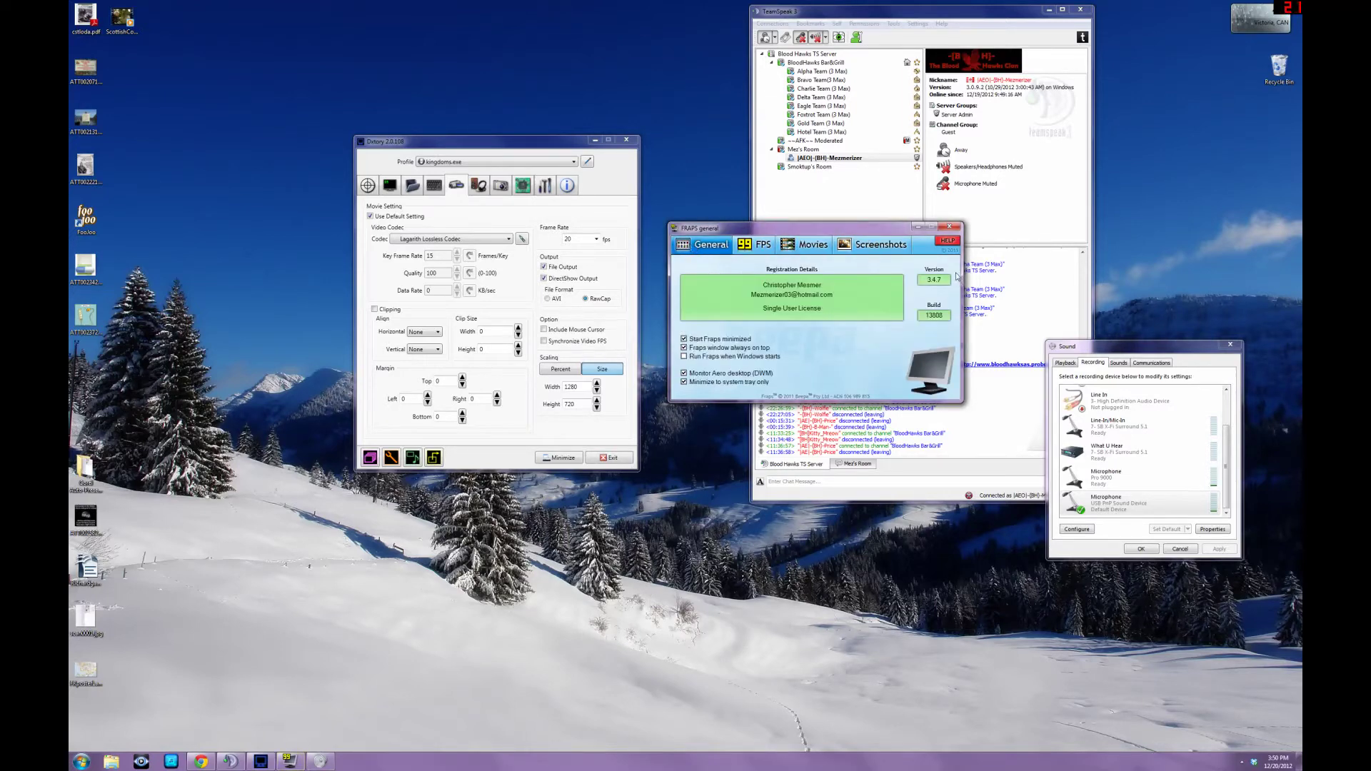
left_click(916, 226)
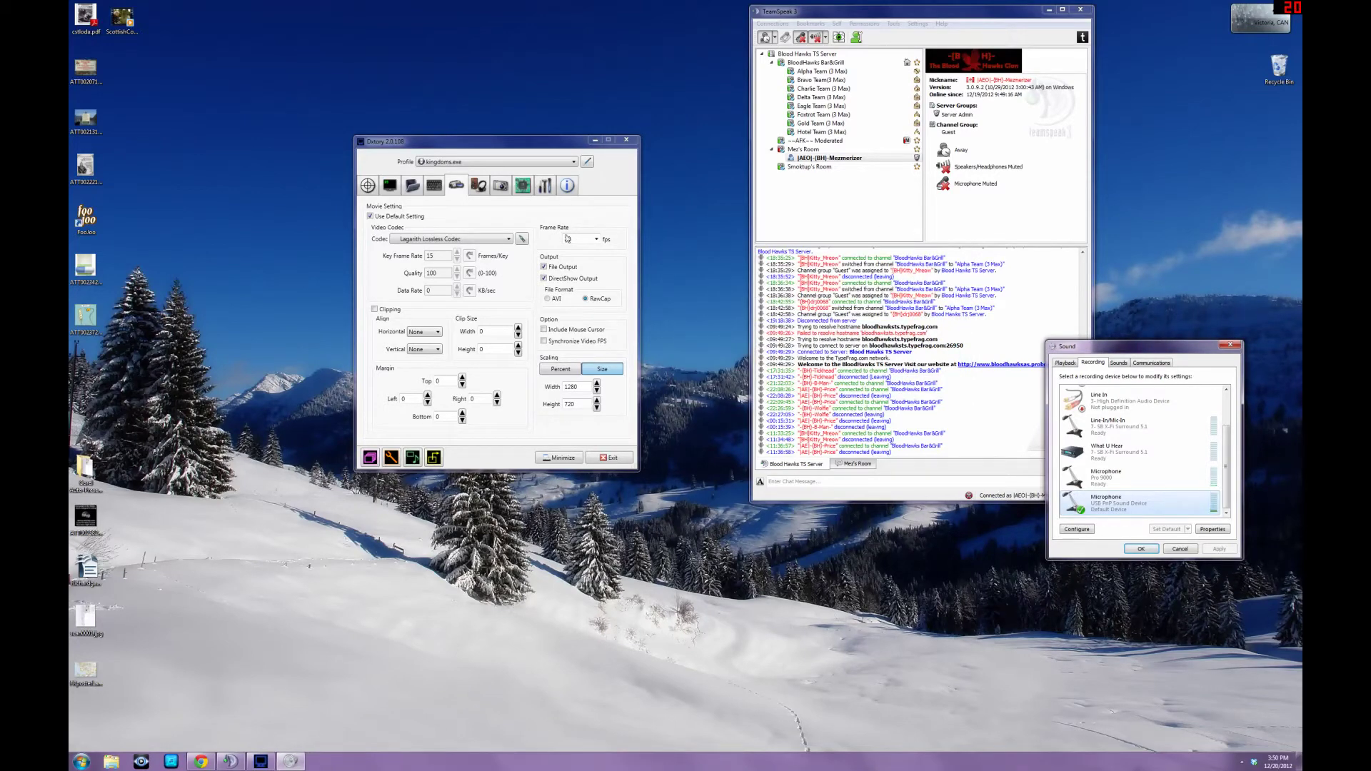
View Dxtory's target and overlay settings and move its window toward the middle of the desktop
left_click(376, 187)
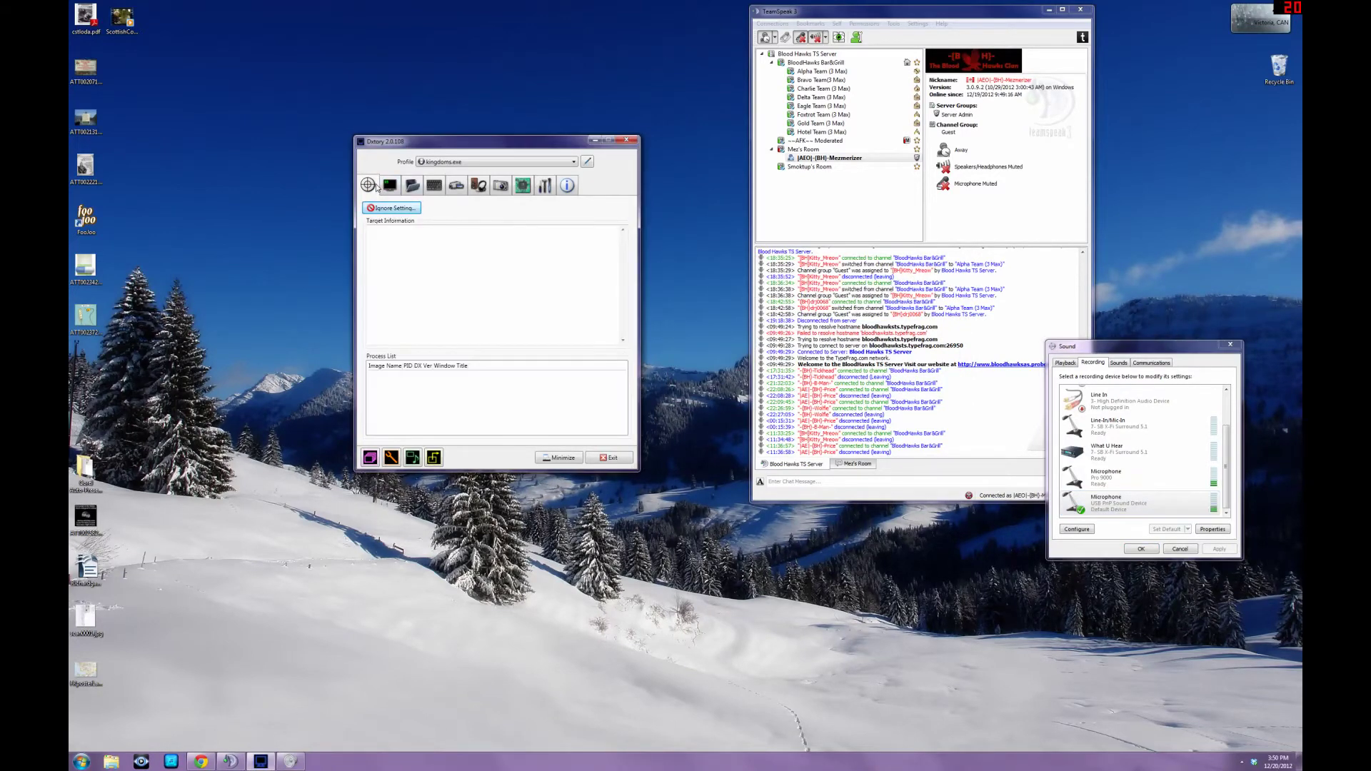
left_click(390, 185)
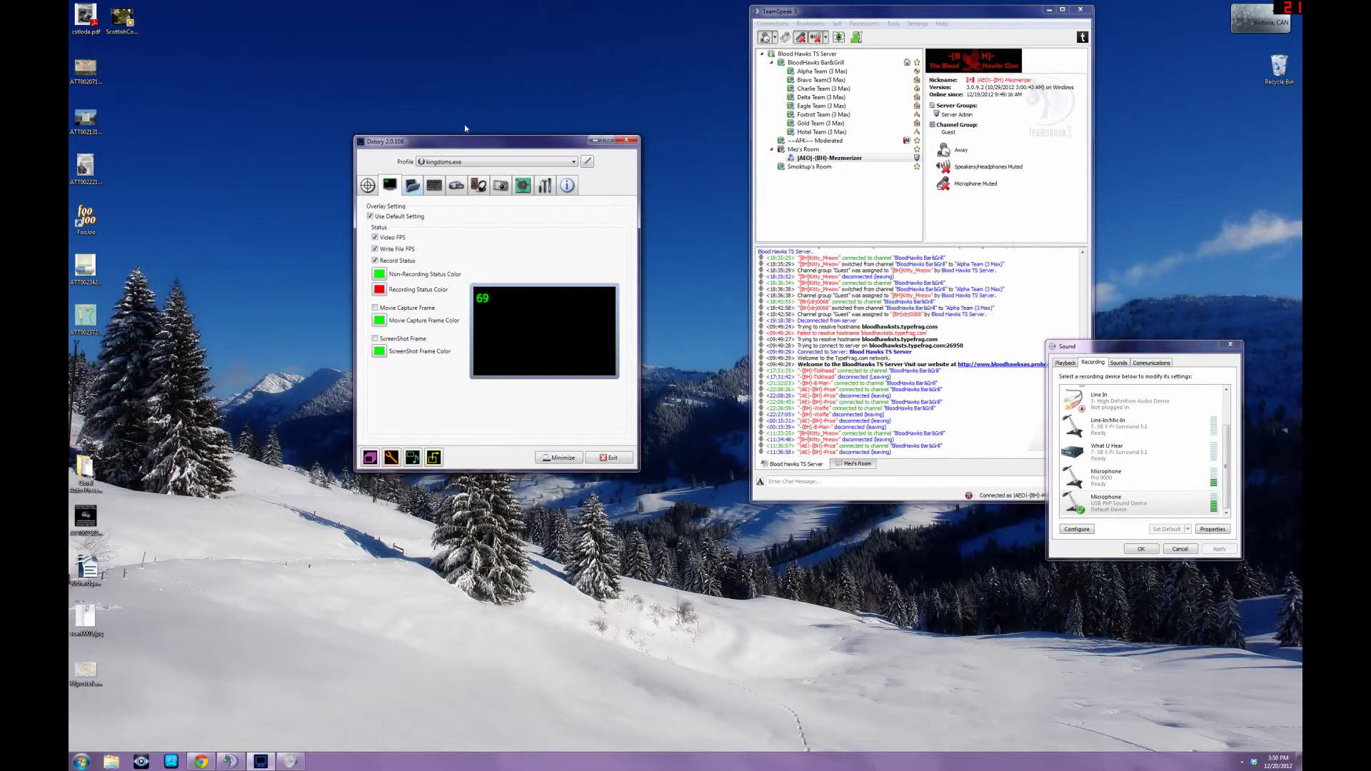
left_click_drag(478, 142, 628, 224)
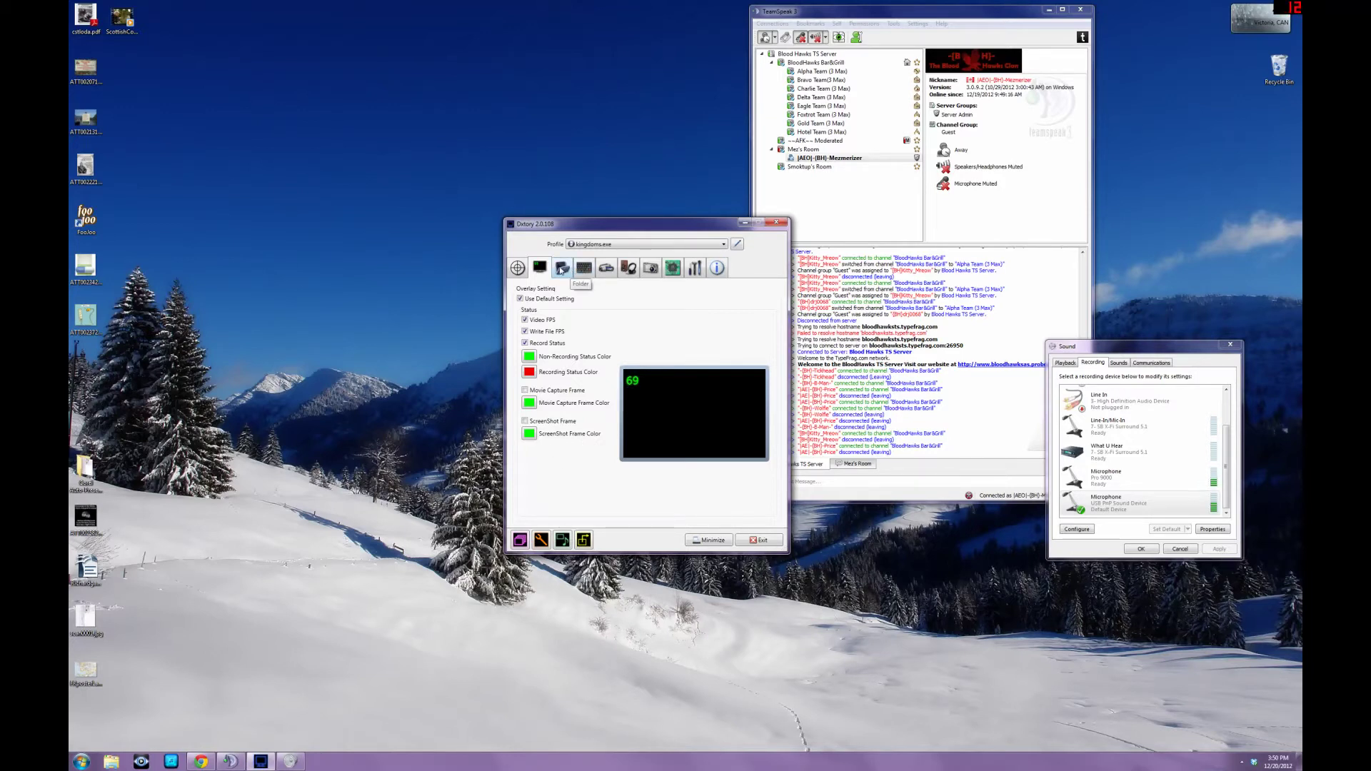
Review Dxtory's advanced, movie and hotkey settings
left_click(674, 269)
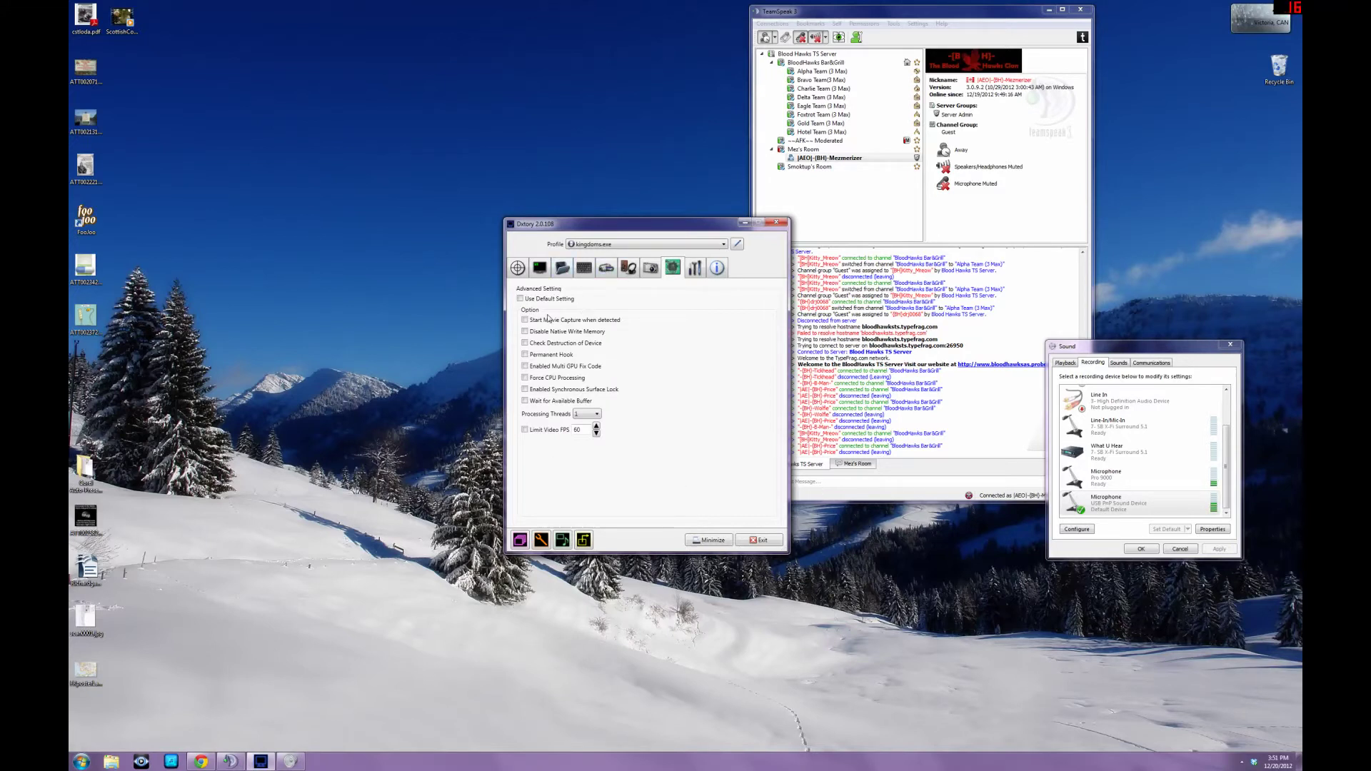
left_click(607, 269)
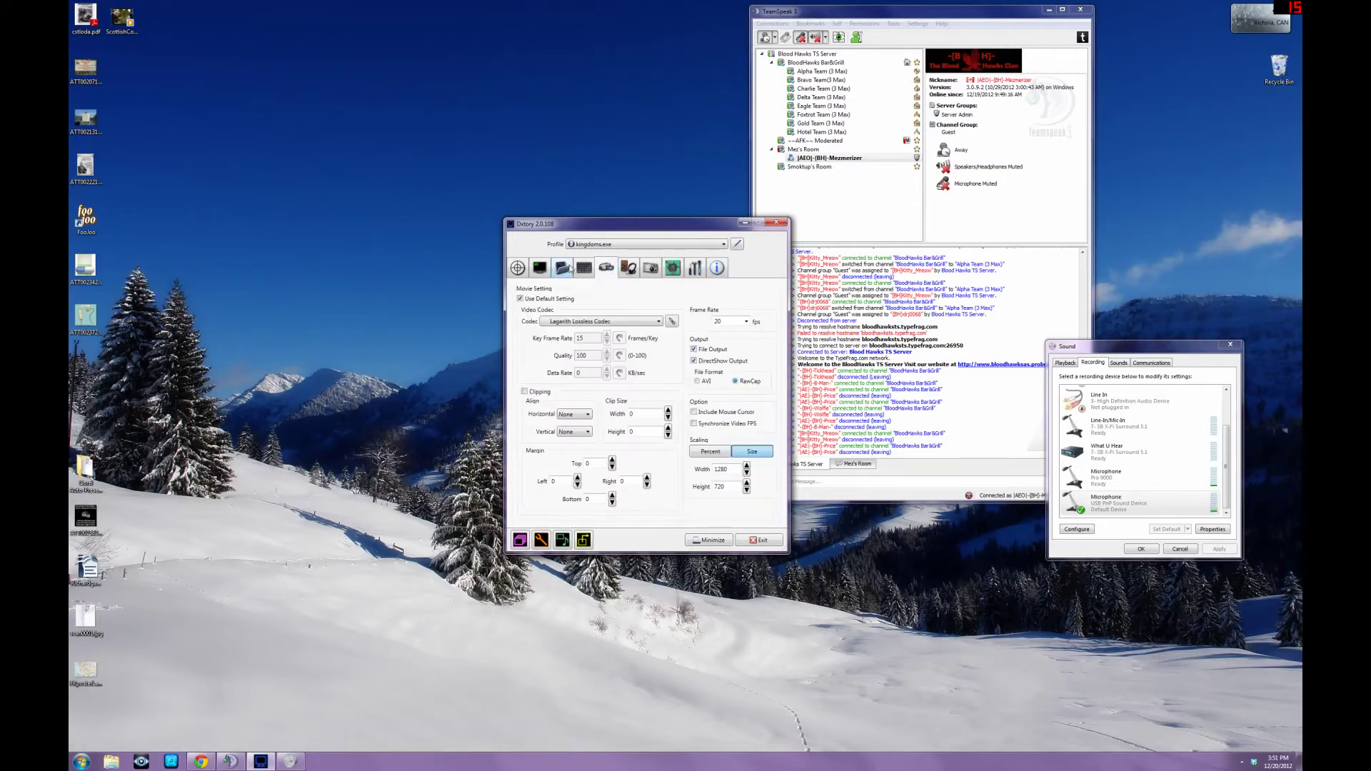
left_click(585, 270)
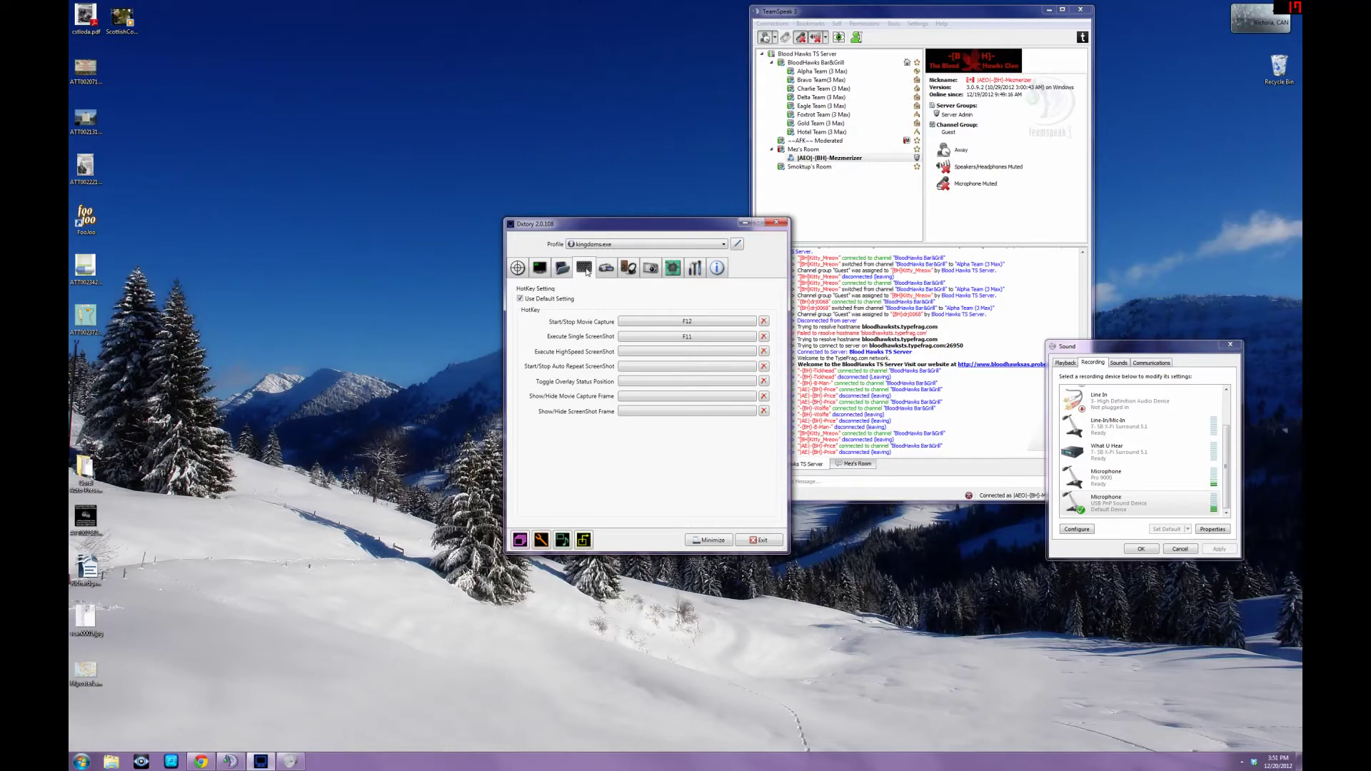
left_click(606, 271)
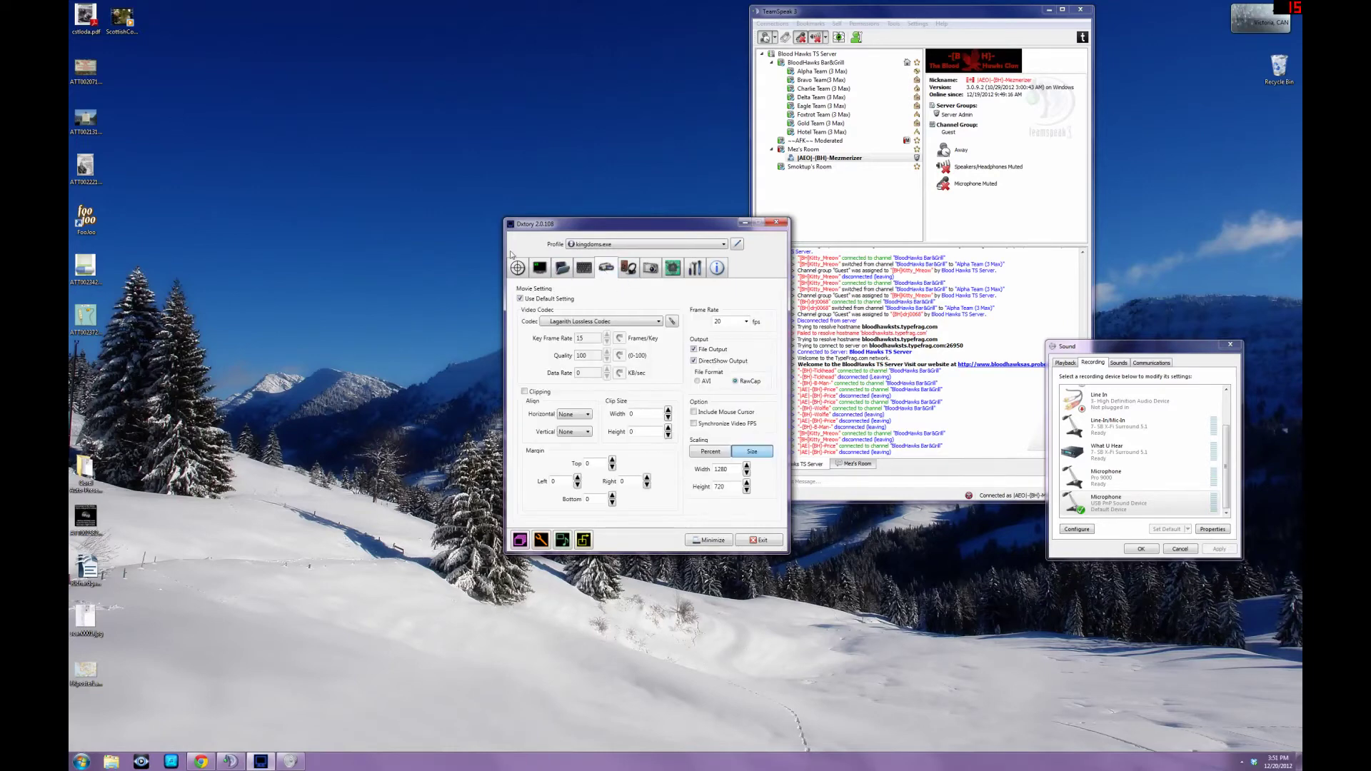
left_click(589, 269)
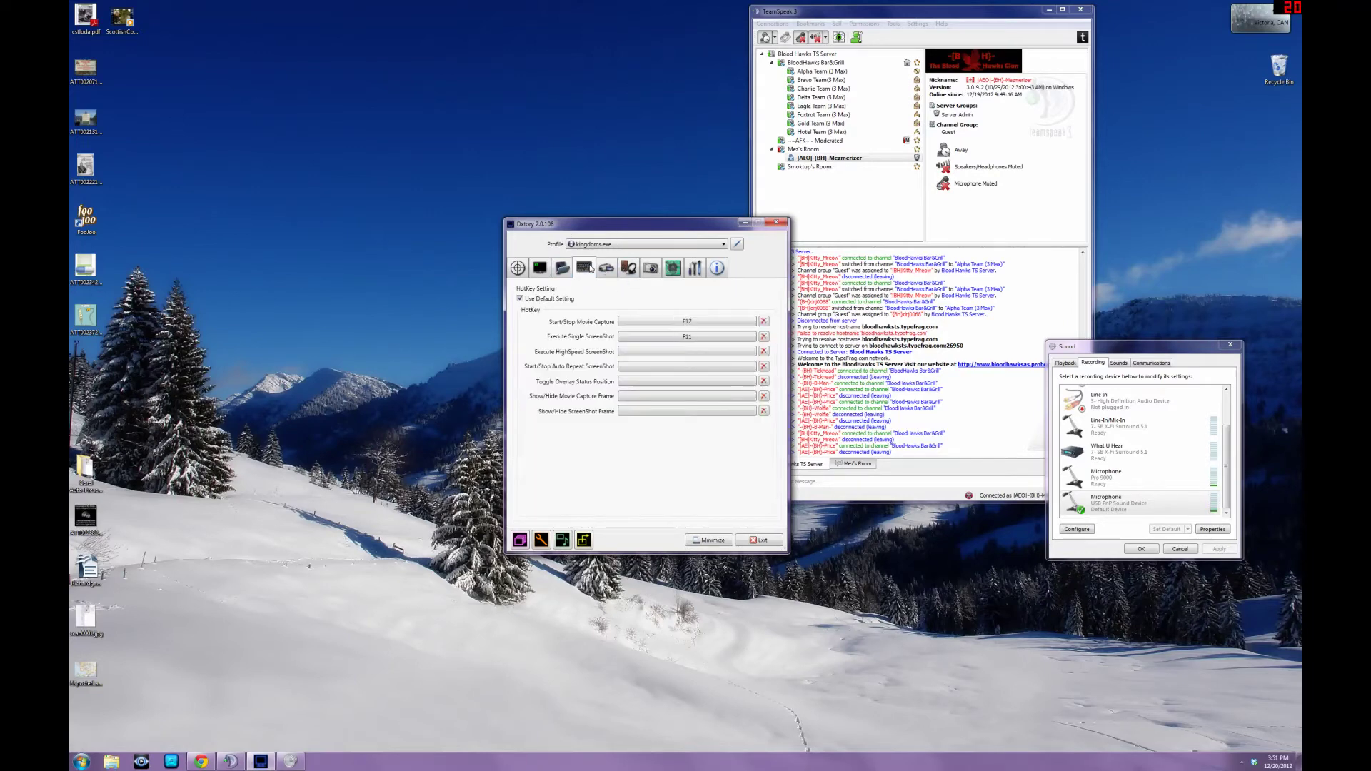
Examine Dxtory's movie save folders and view the write-speed benchmark for B:\FRAPS\Movies without running it
left_click(563, 267)
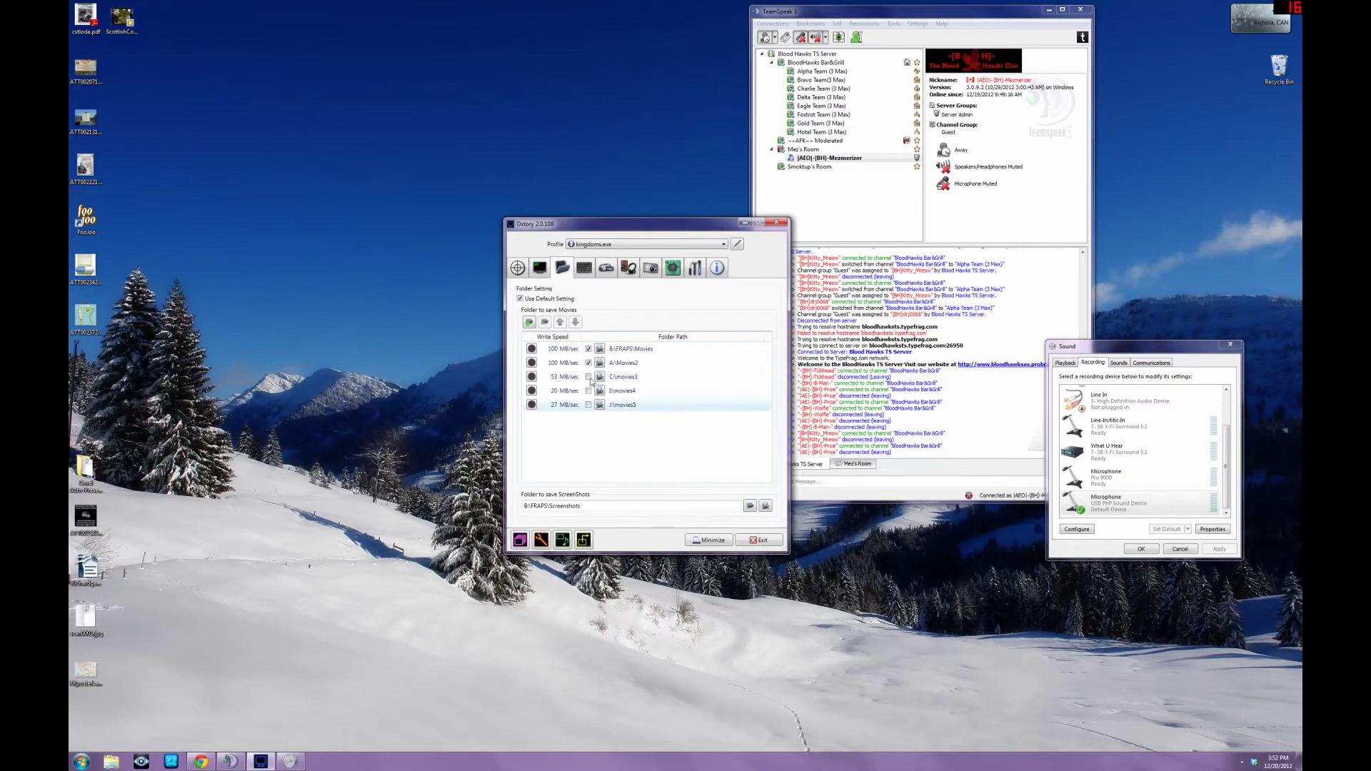
left_click(532, 348)
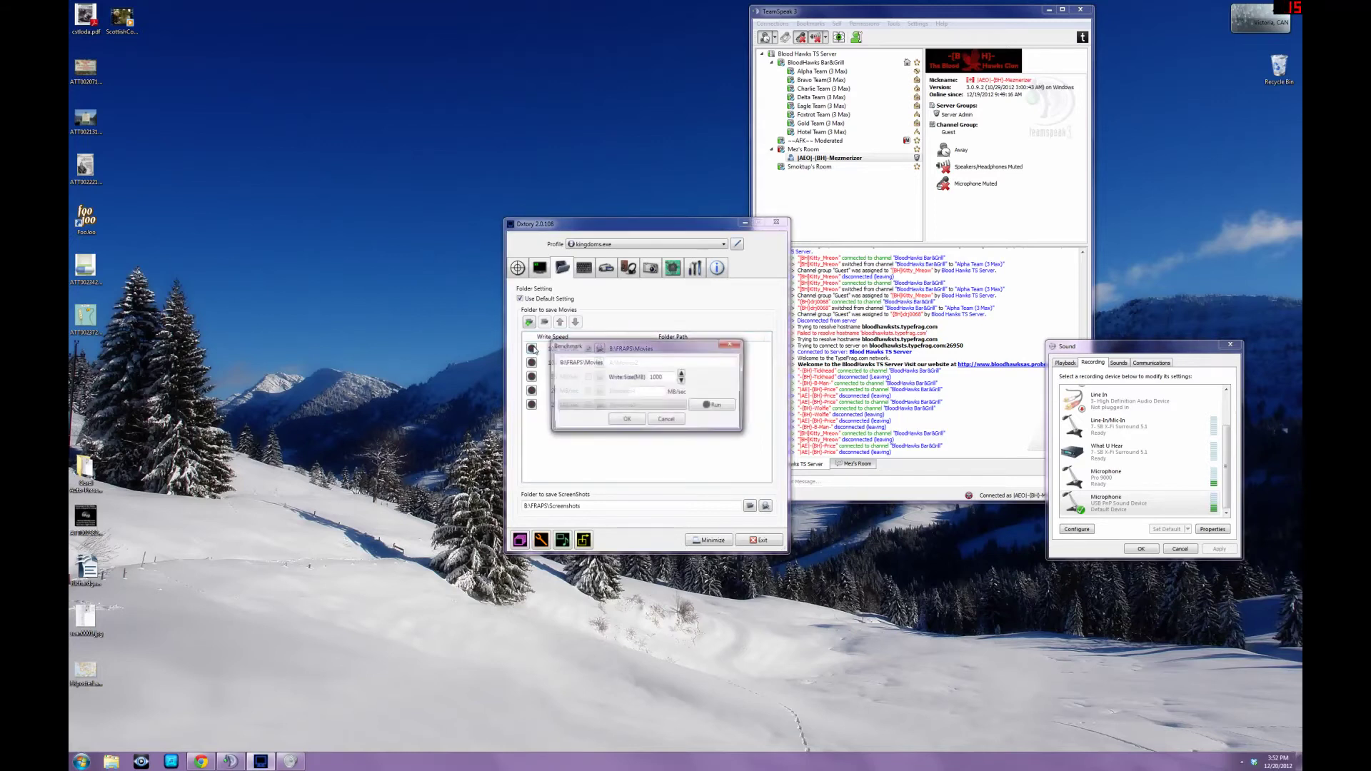
left_click(661, 423)
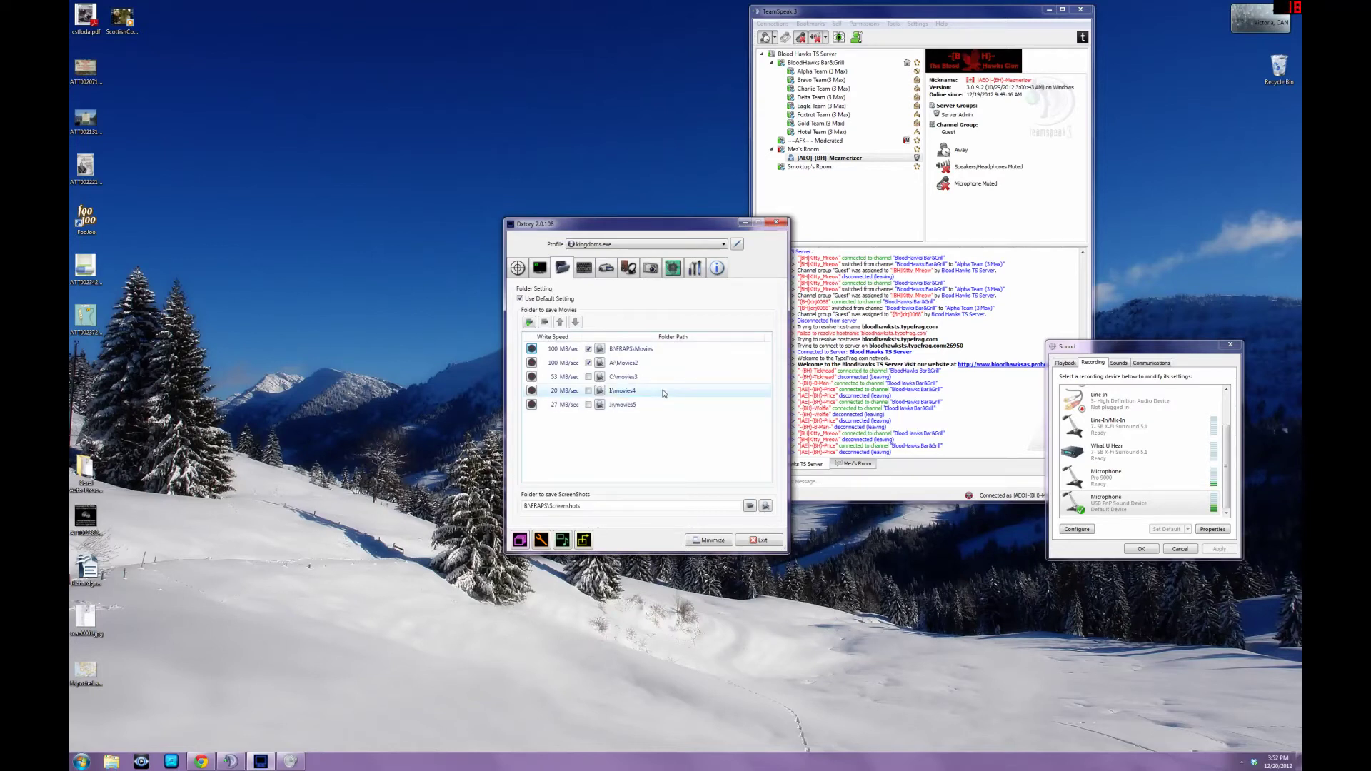
left_click(582, 348)
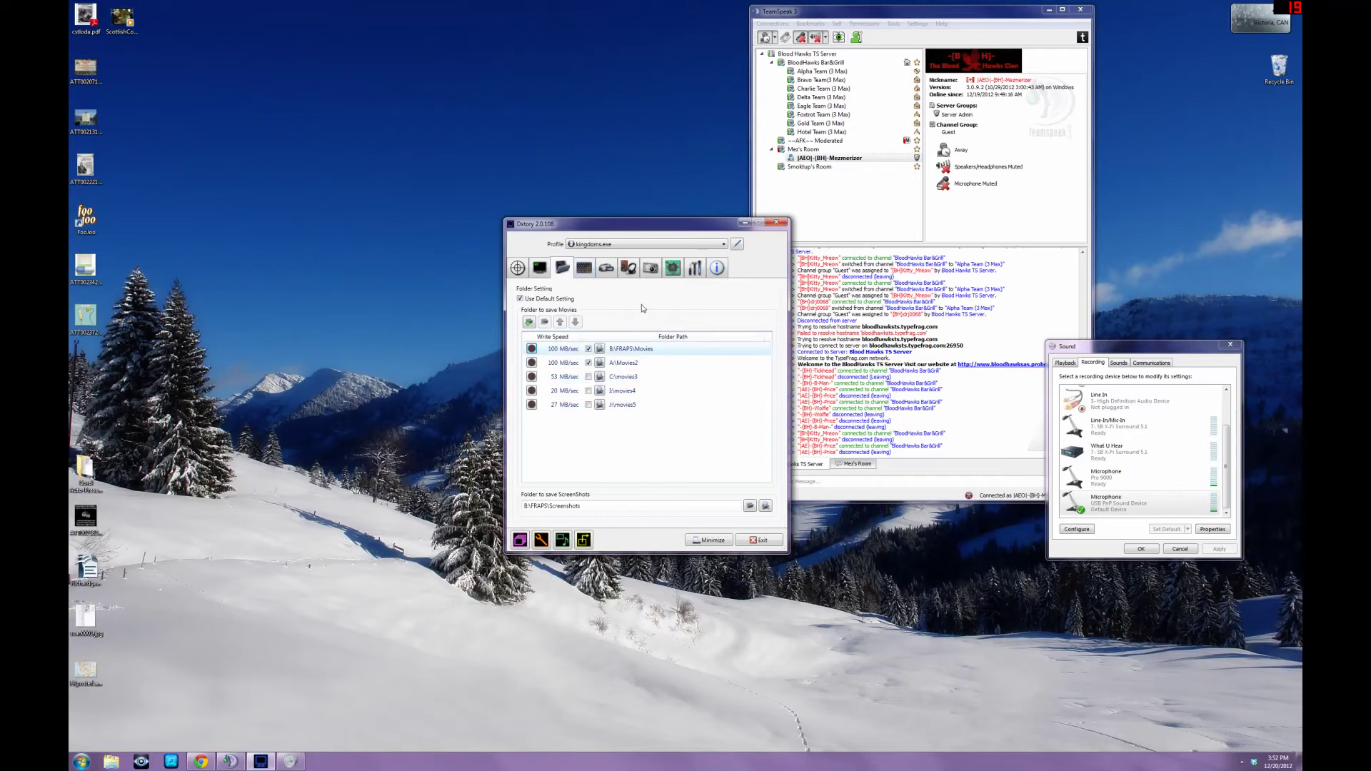
Revisit Dxtory's hotkey settings and check the codec choices in the movie settings, keeping Lagarith Lossless Codec
left_click(583, 268)
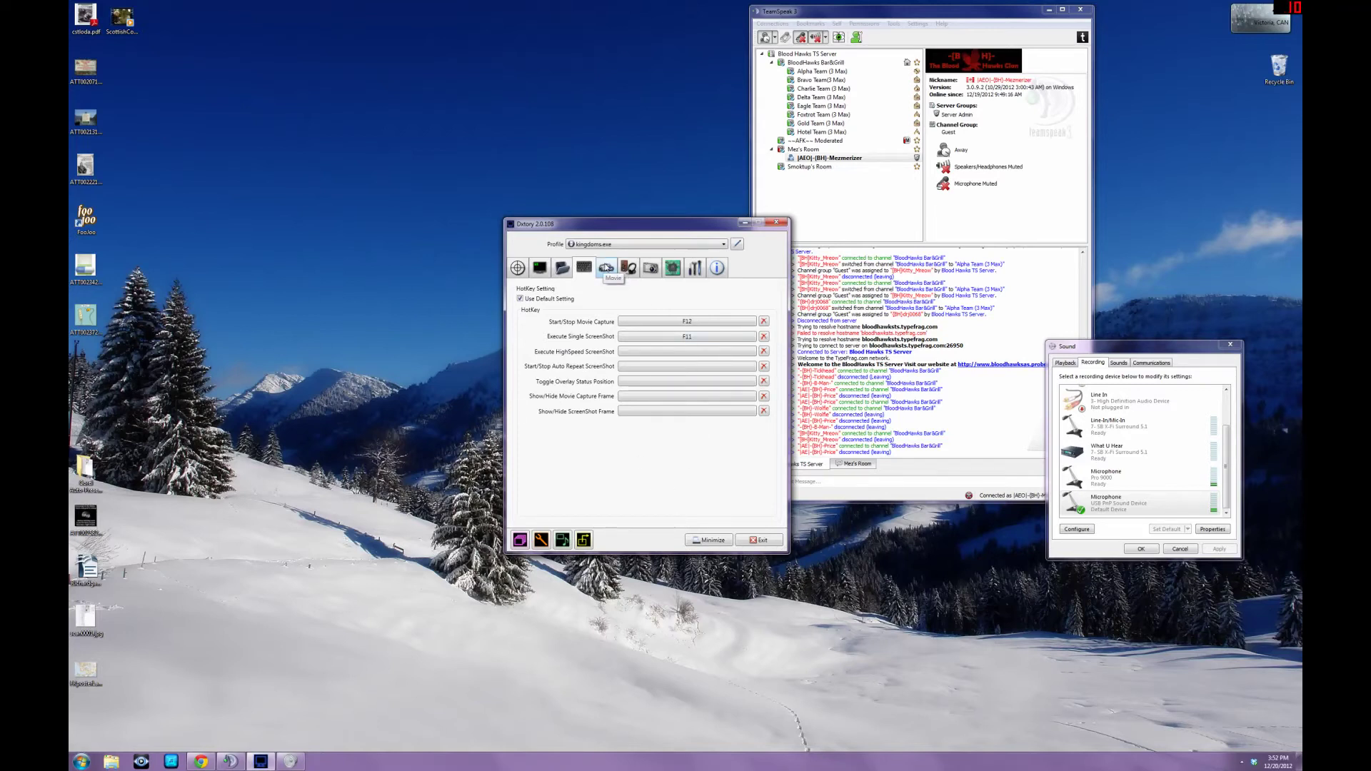
left_click(606, 268)
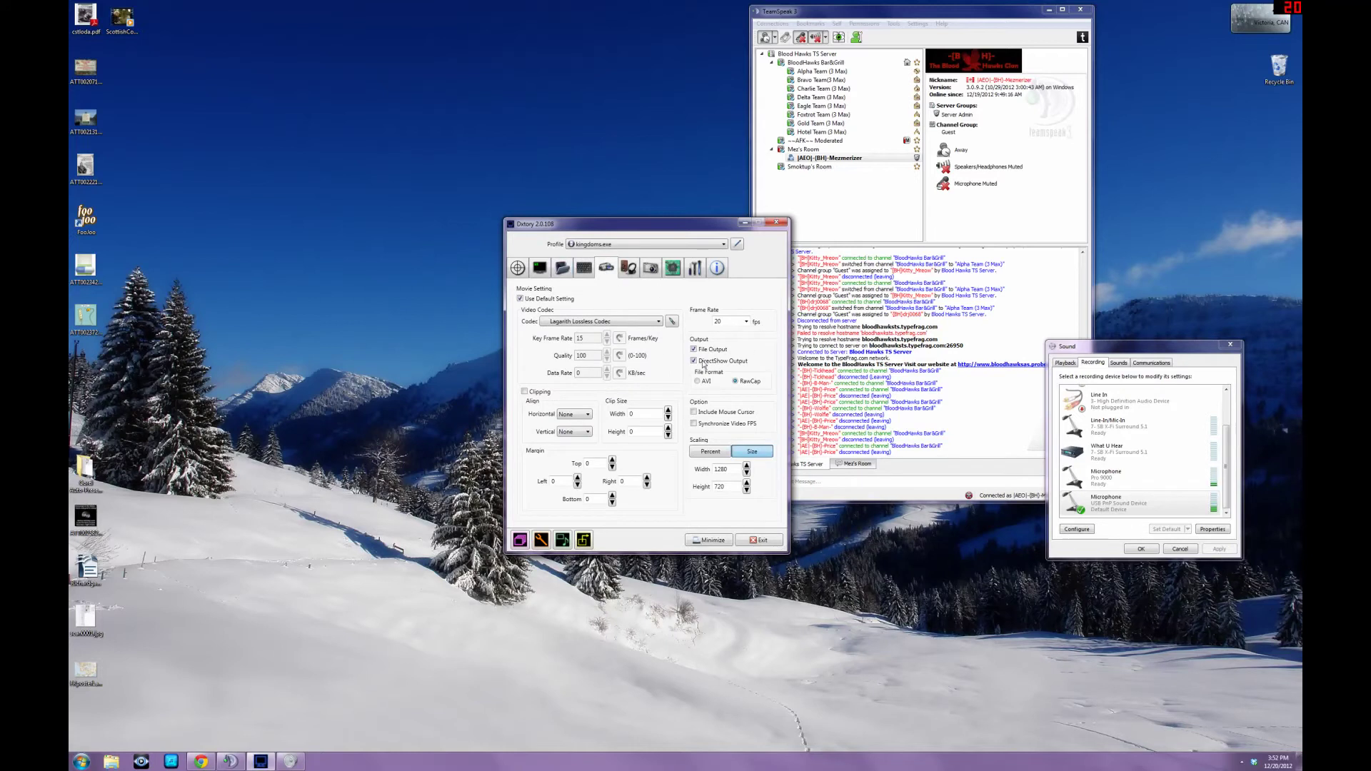
left_click(660, 323)
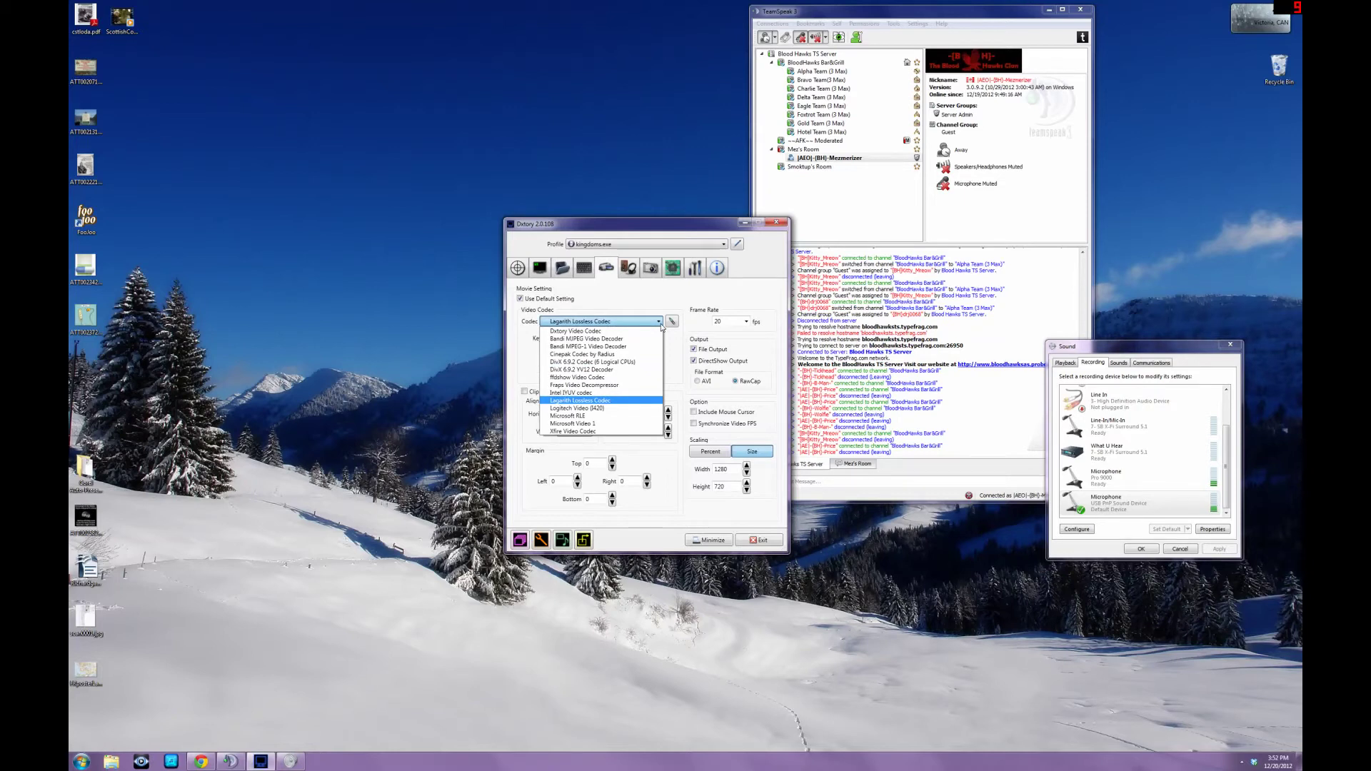
left_click(661, 322)
Examine the Lagarith codec's configuration and its available modes, leaving the settings as they are
left_click(672, 321)
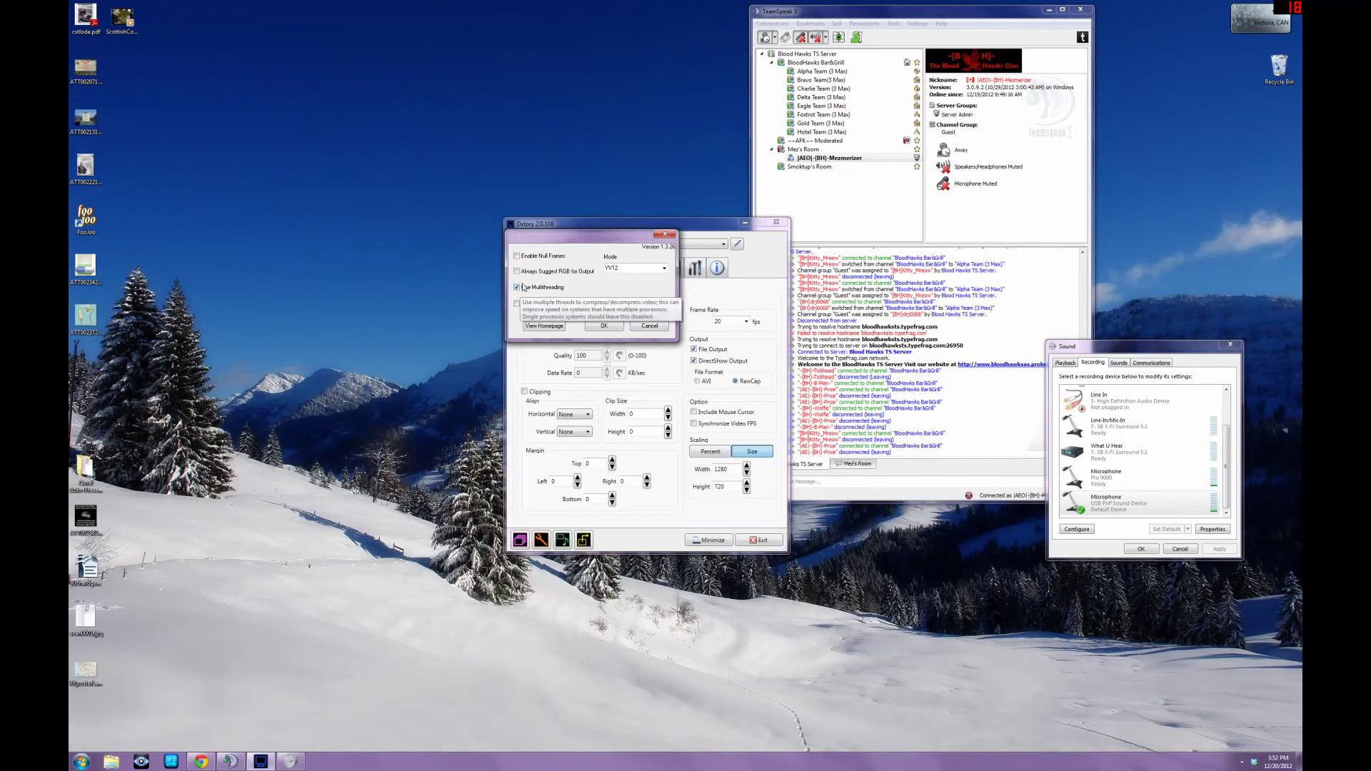
left_click(664, 269)
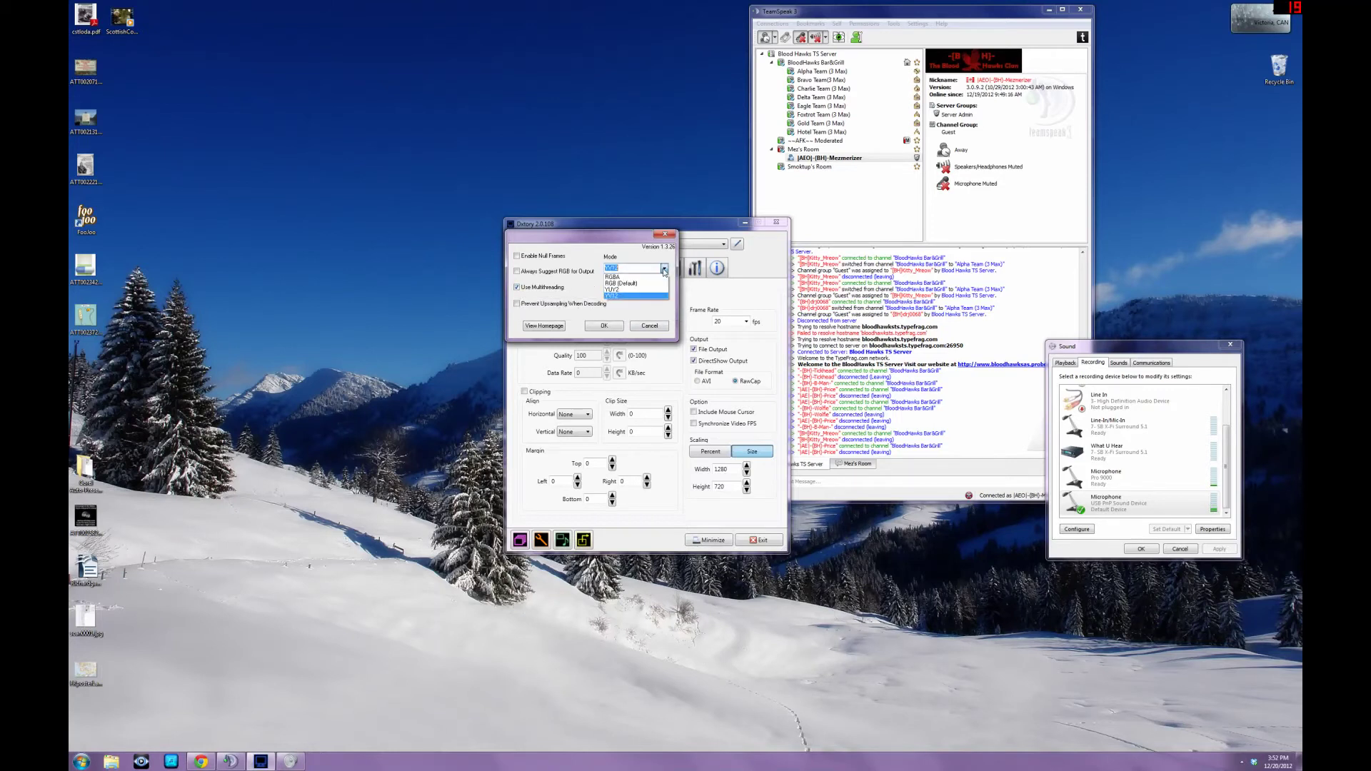
left_click(608, 296)
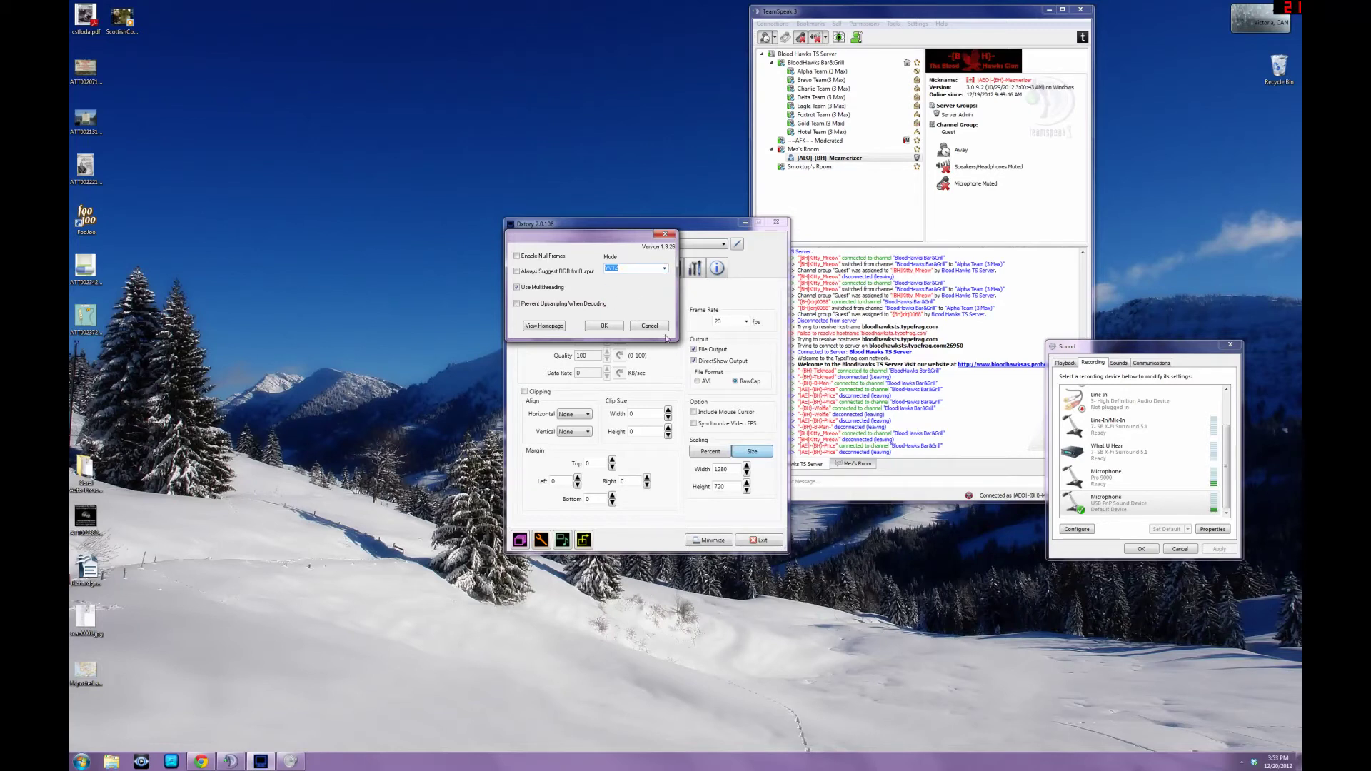
left_click(654, 326)
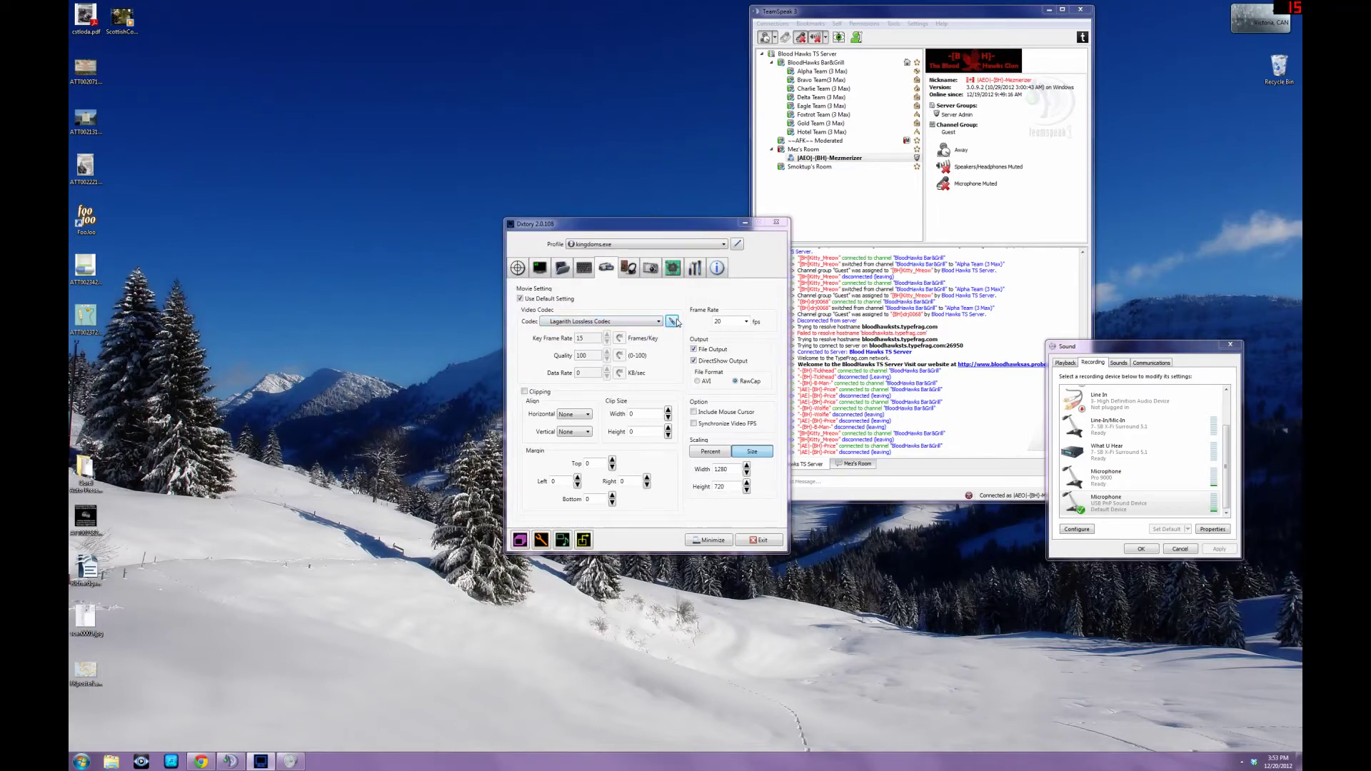
left_click(672, 322)
left_click(664, 269)
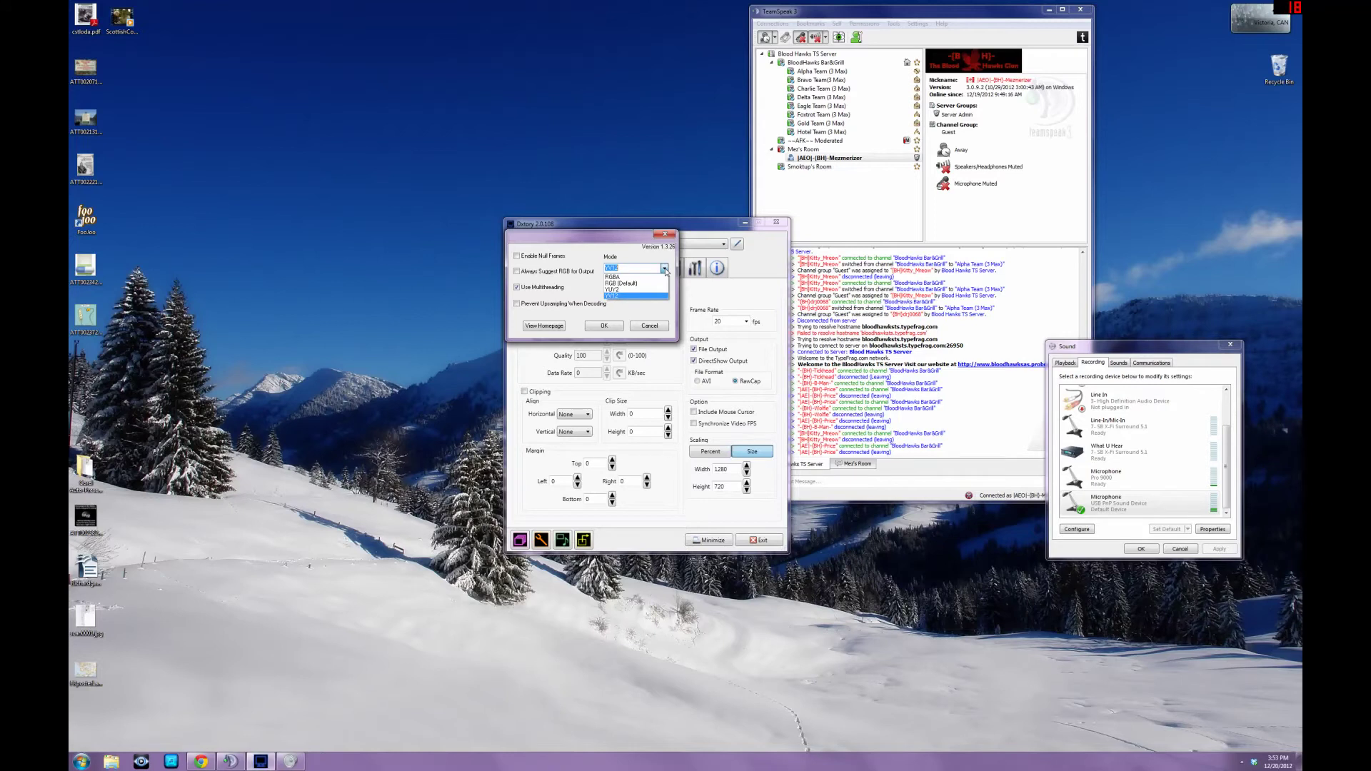
left_click(671, 261)
left_click(643, 325)
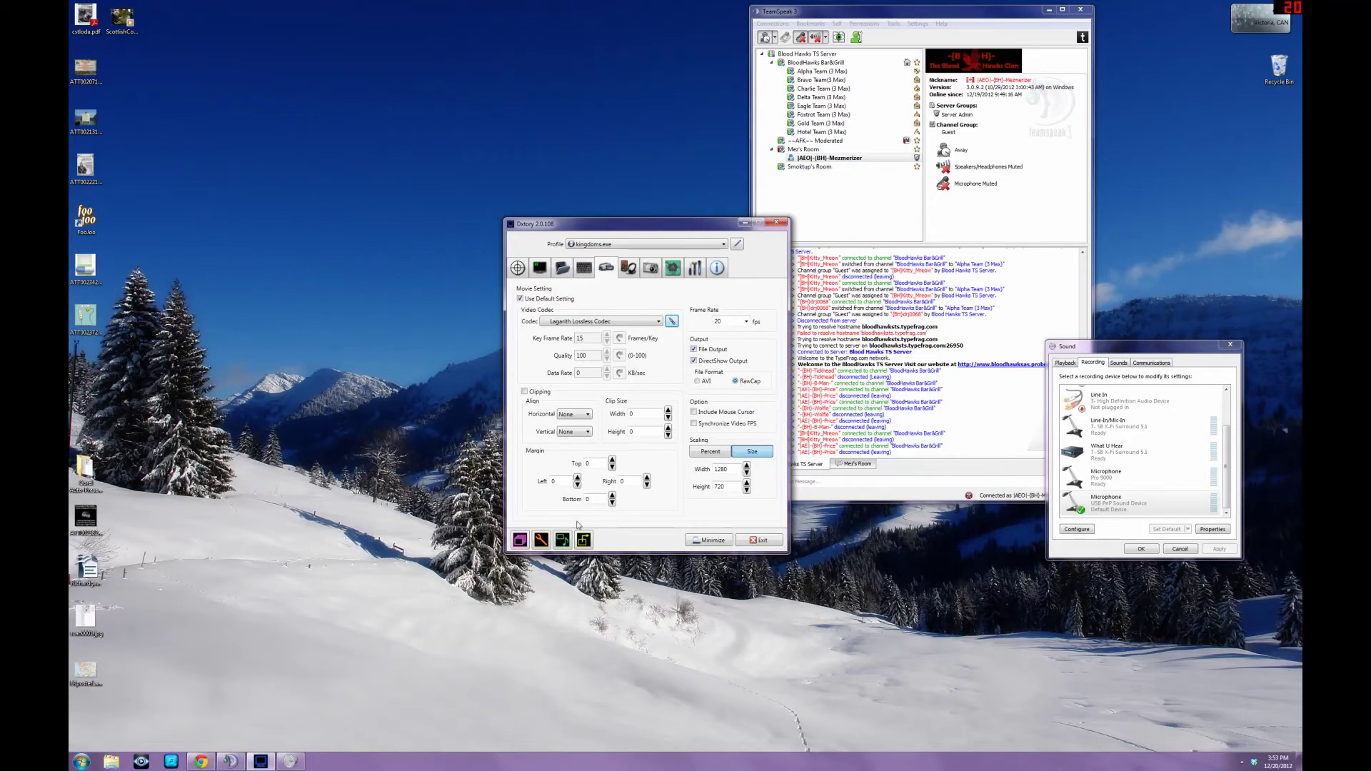
View the RawCapConv conversion tool and close it again
left_click(520, 539)
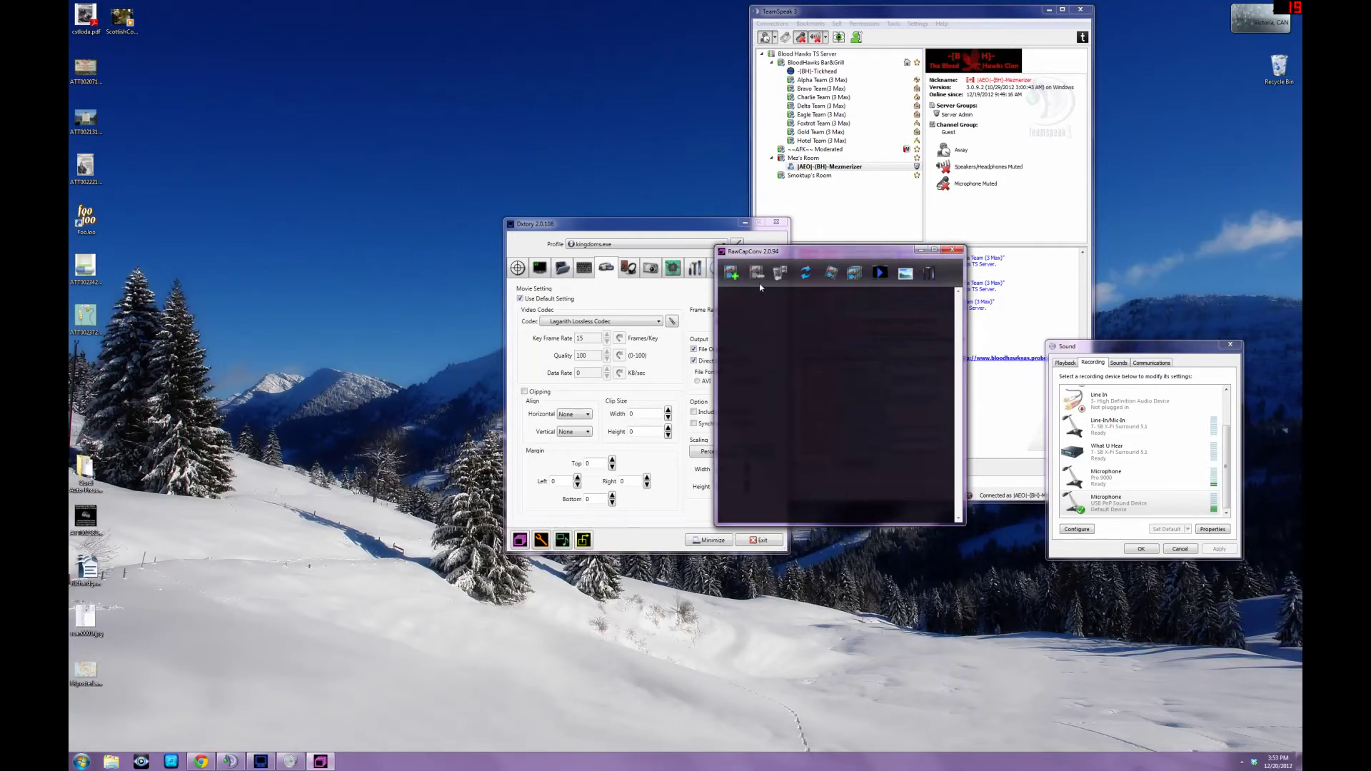
left_click(953, 251)
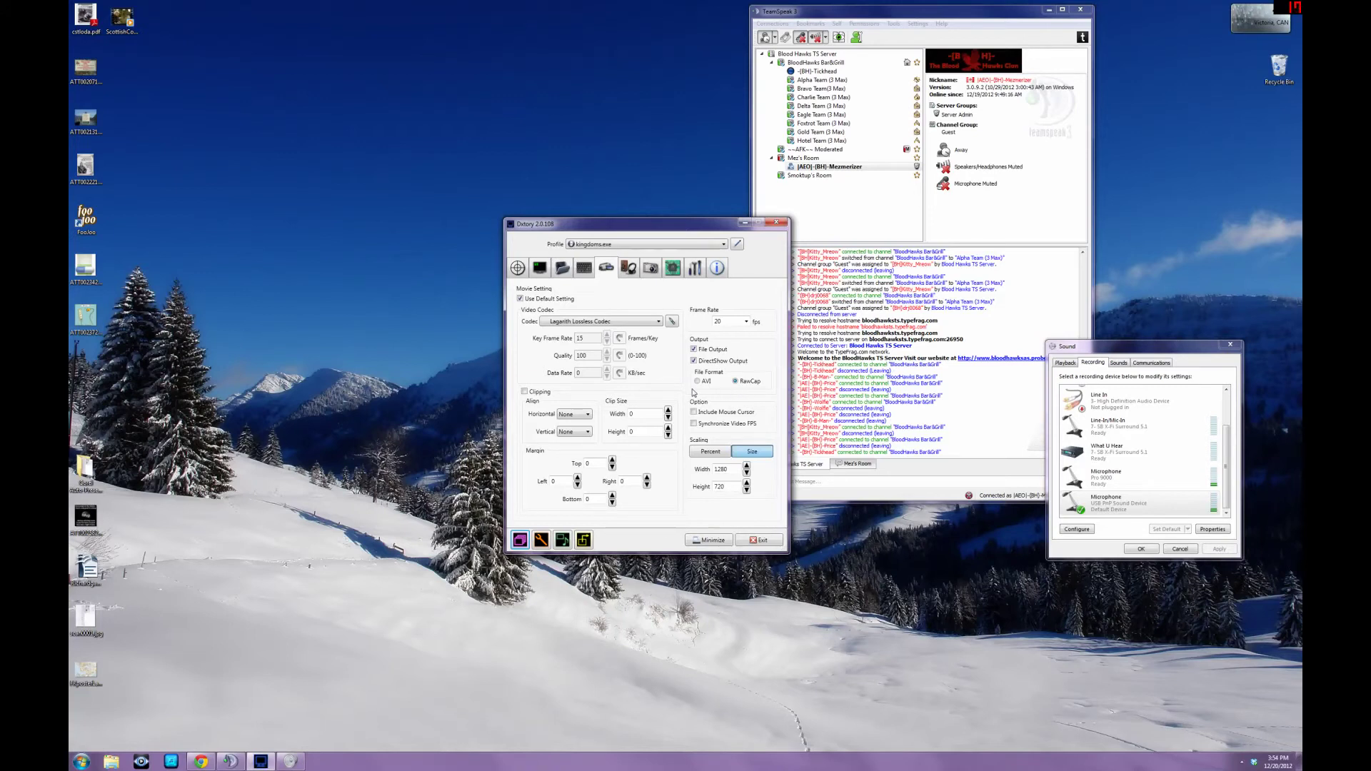
Review Dxtory's two audio tracks and the microphone track's PCM formats, plus the screenshot and advanced settings
left_click(627, 268)
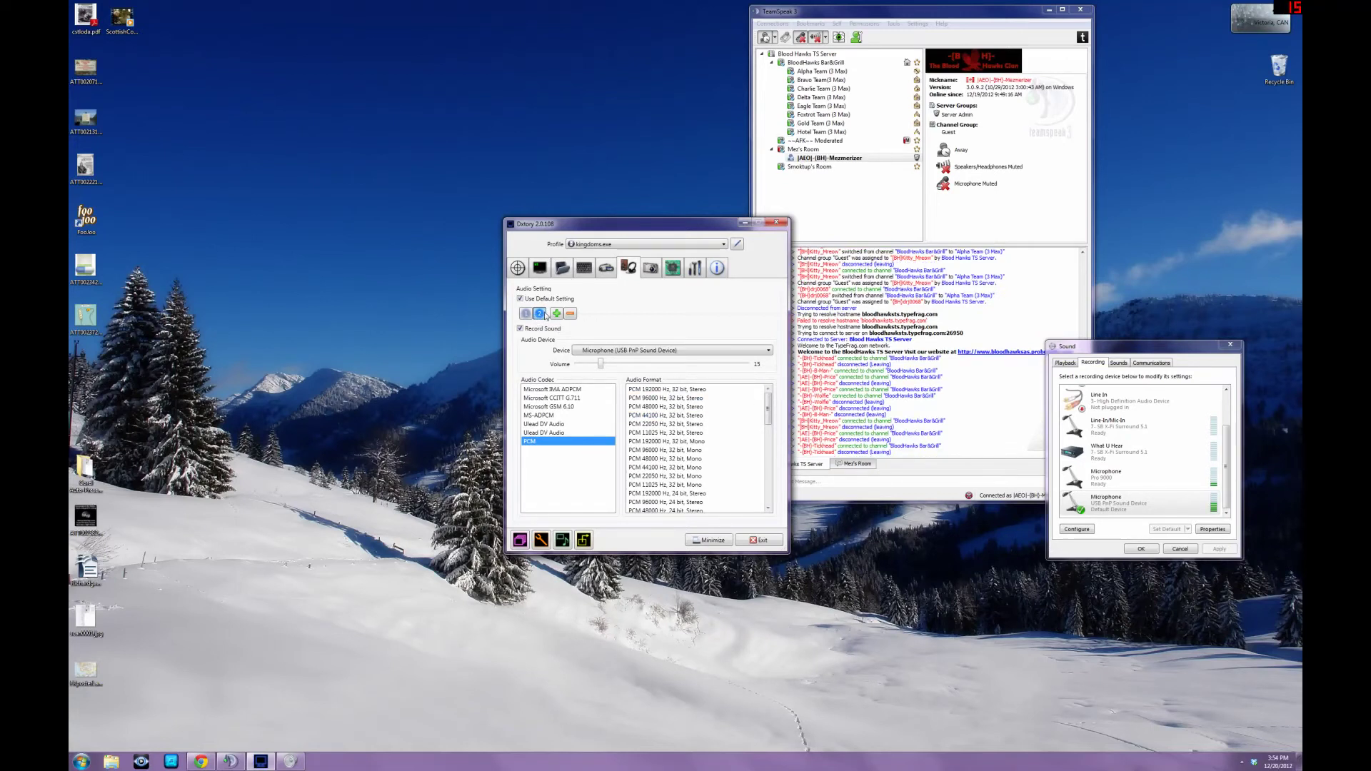
left_click(527, 313)
left_click(540, 314)
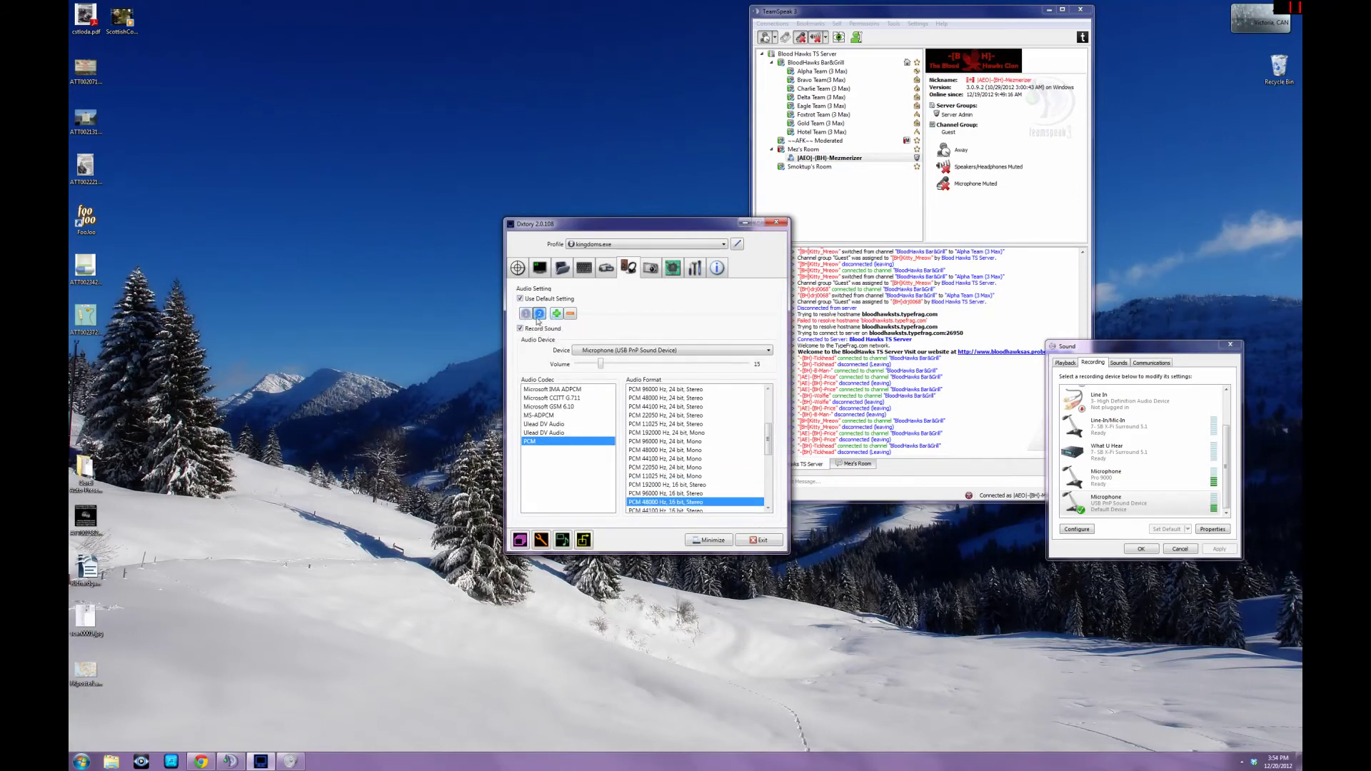
mouse_move(767, 438)
left_mouse_down()
mouse_move(772, 484)
mouse_move(774, 406)
mouse_move(774, 442)
left_mouse_up()
scroll(750, 440, "down", 2)
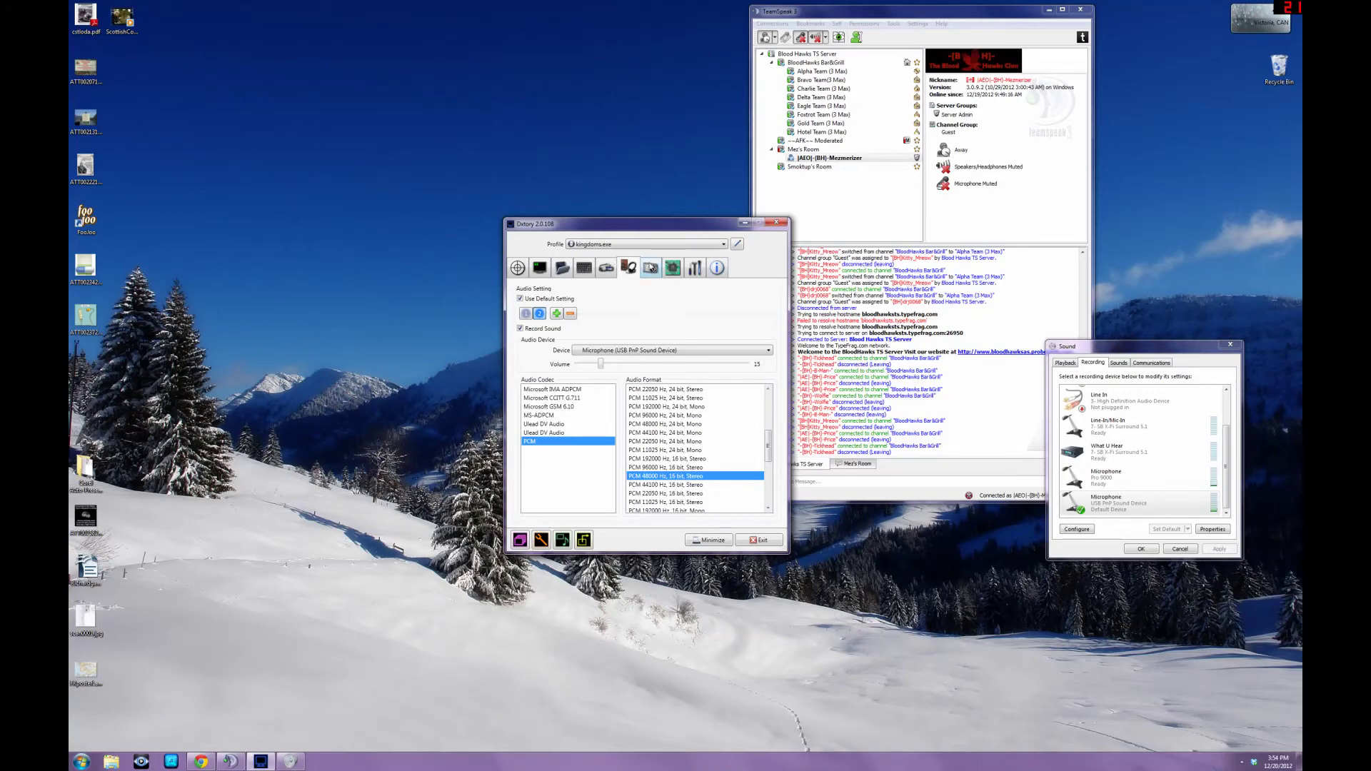
left_click(650, 268)
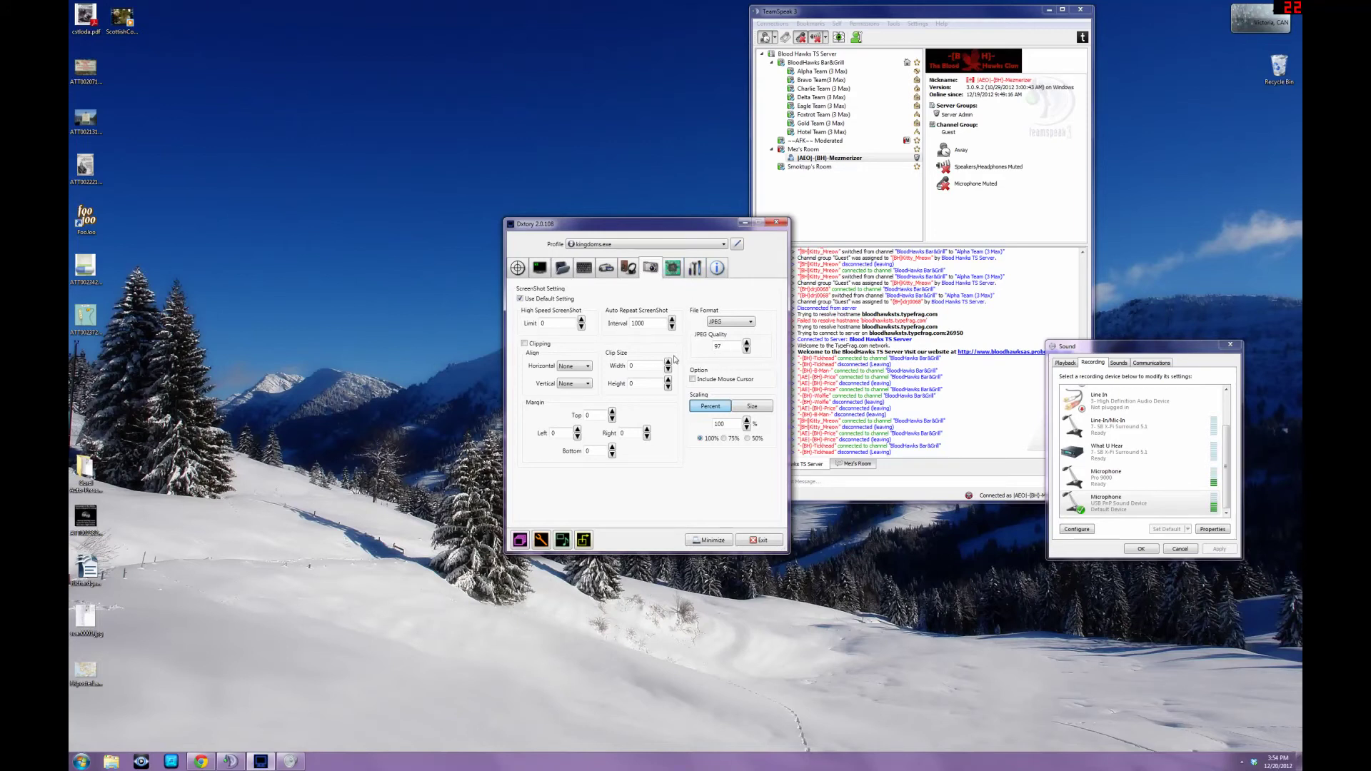
left_click(674, 269)
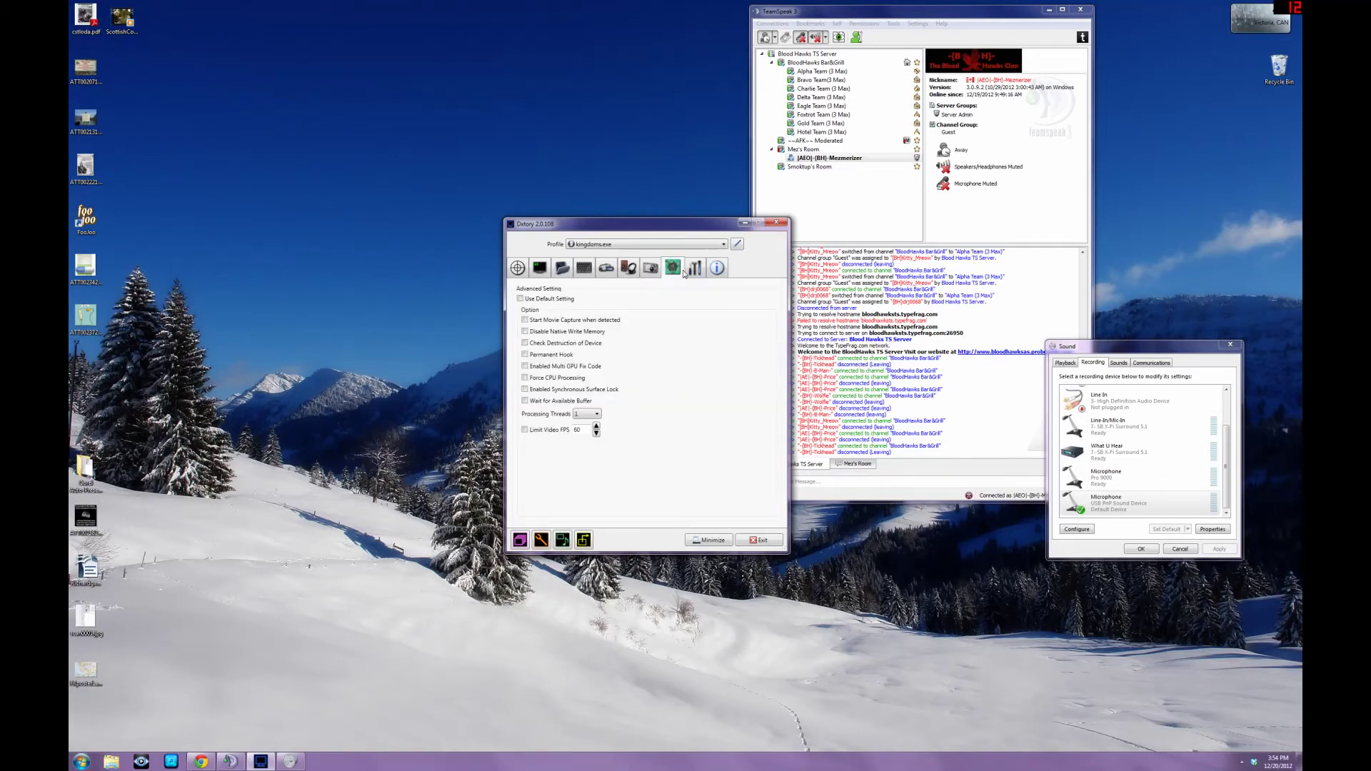
Switch to the bf3.exe profile and review its advanced options, keeping Multi GPU Fix Code enabled and 2 processing threads
left_click(650, 245)
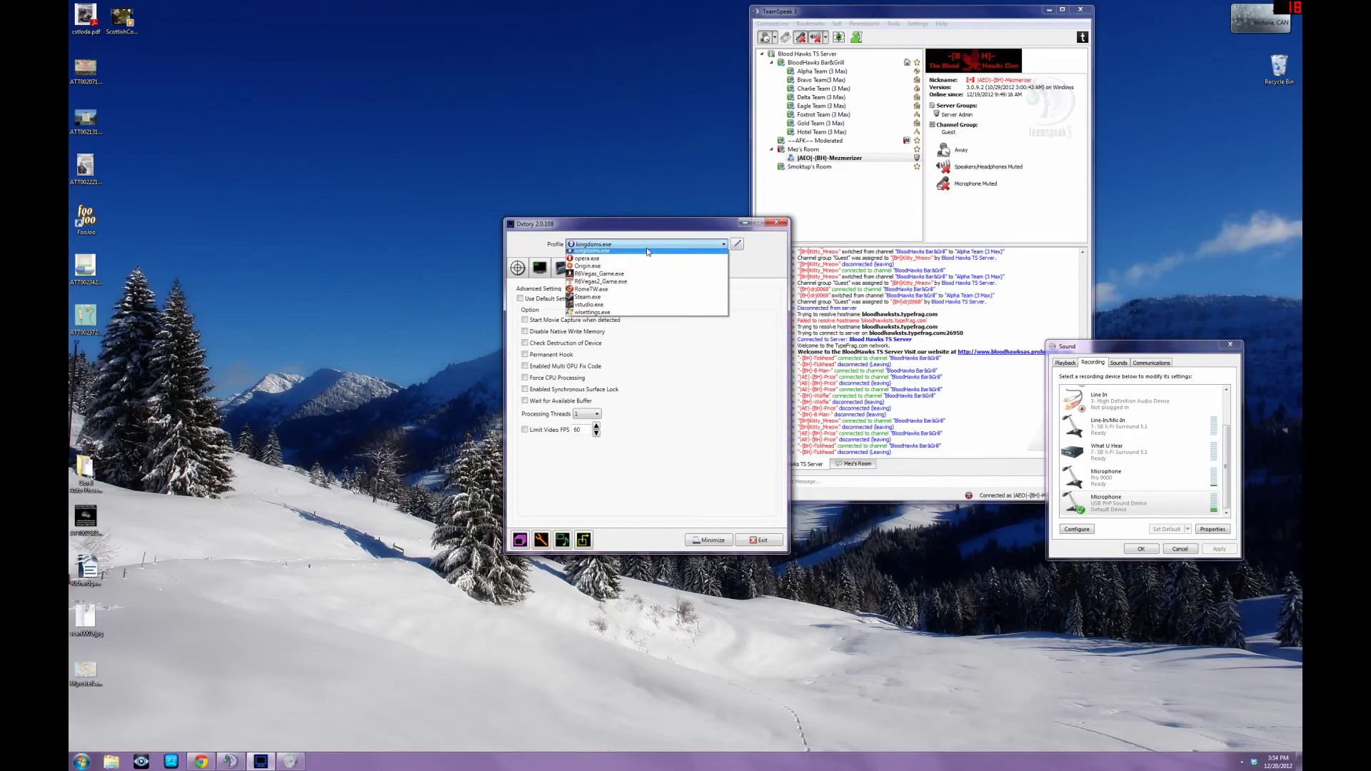
left_click(620, 262)
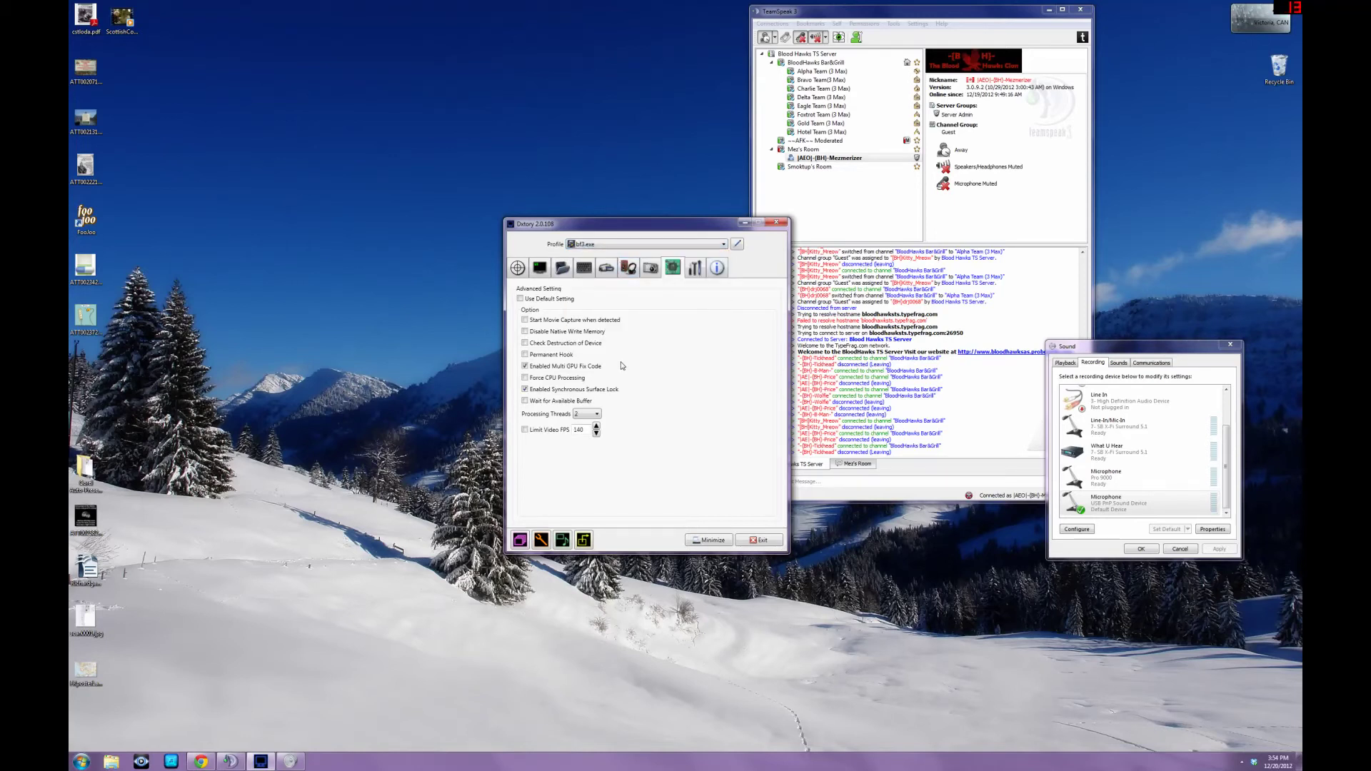
left_click(525, 366)
left_click(526, 366)
left_click(588, 416)
left_click(588, 416)
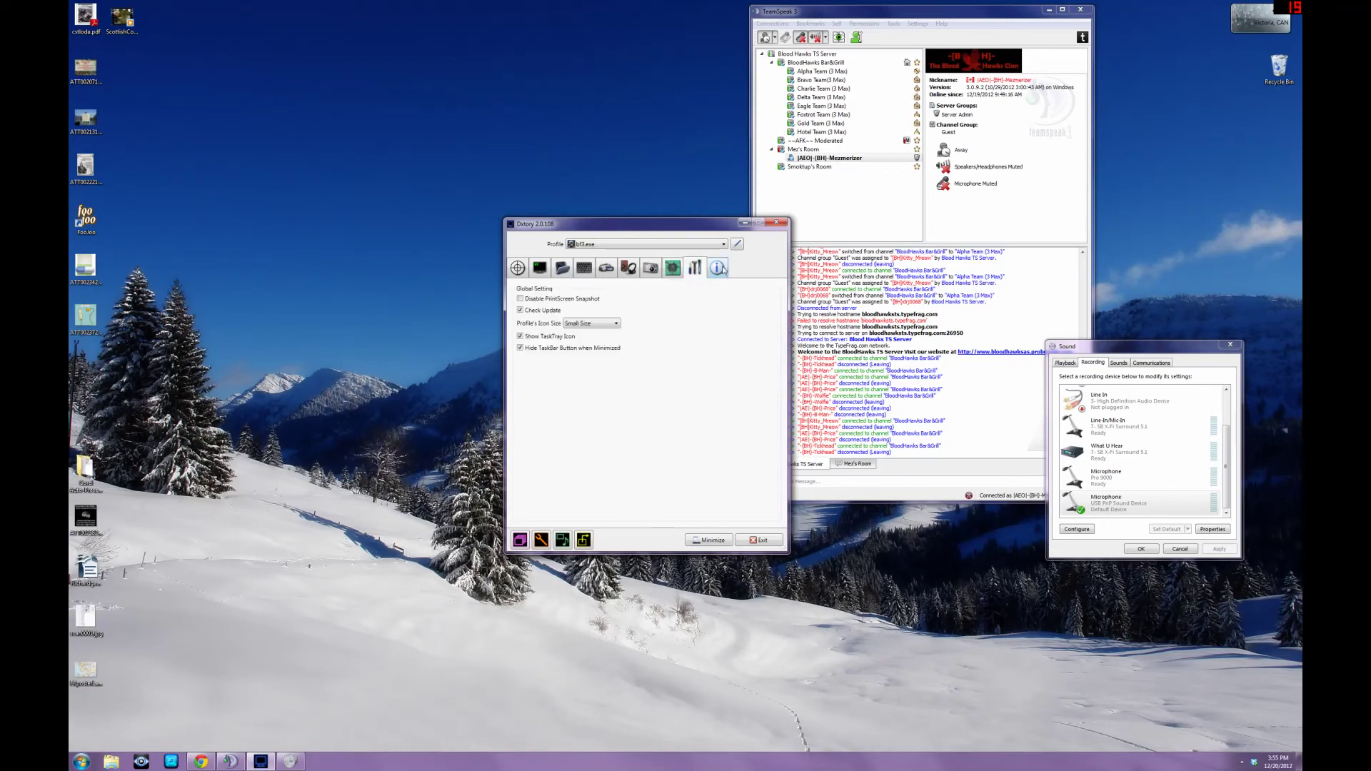
Review Dxtory's global, folder, target and hotkey settings for the bf3.exe profile
left_click(717, 269)
left_click(565, 270)
left_click(525, 271)
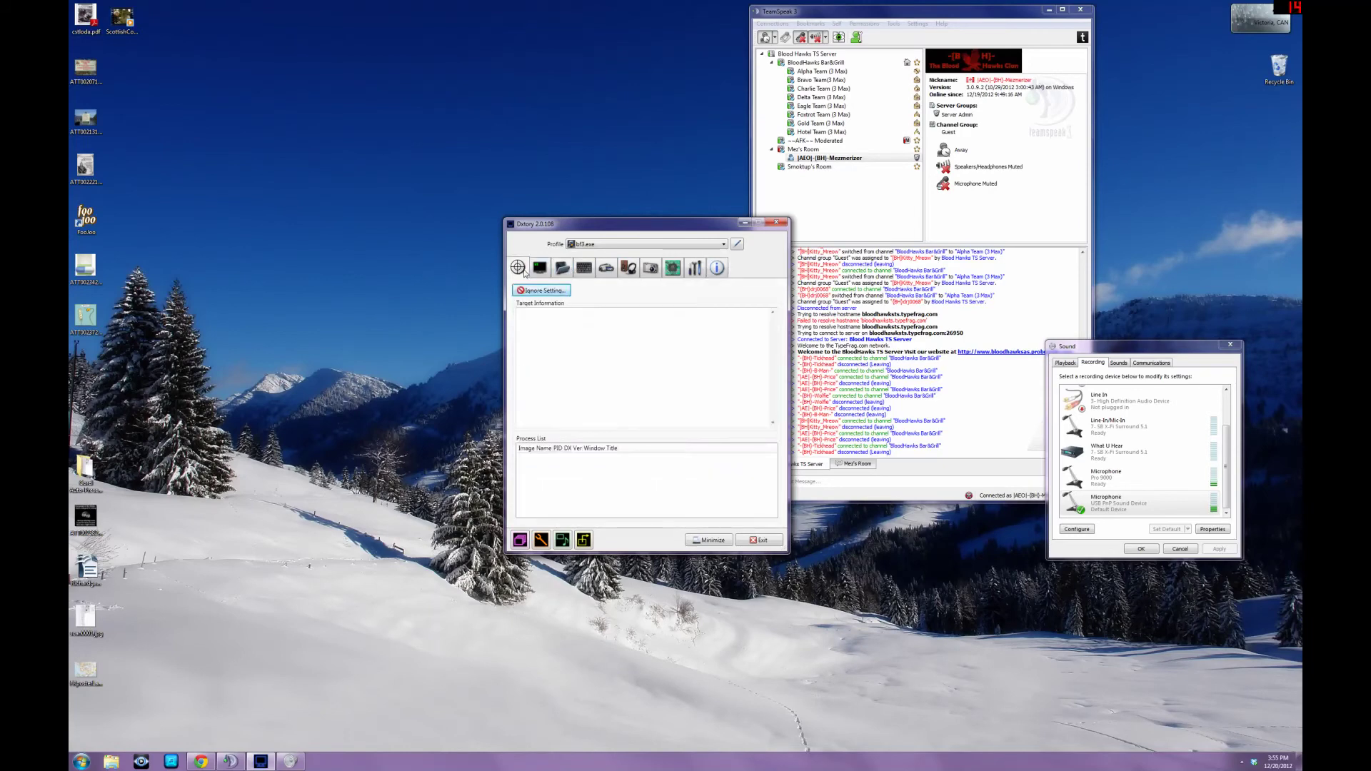
left_click(584, 267)
Launch Corel VideoStudio Pro X5 and dismiss the Corel Guide window
left_click(80, 761)
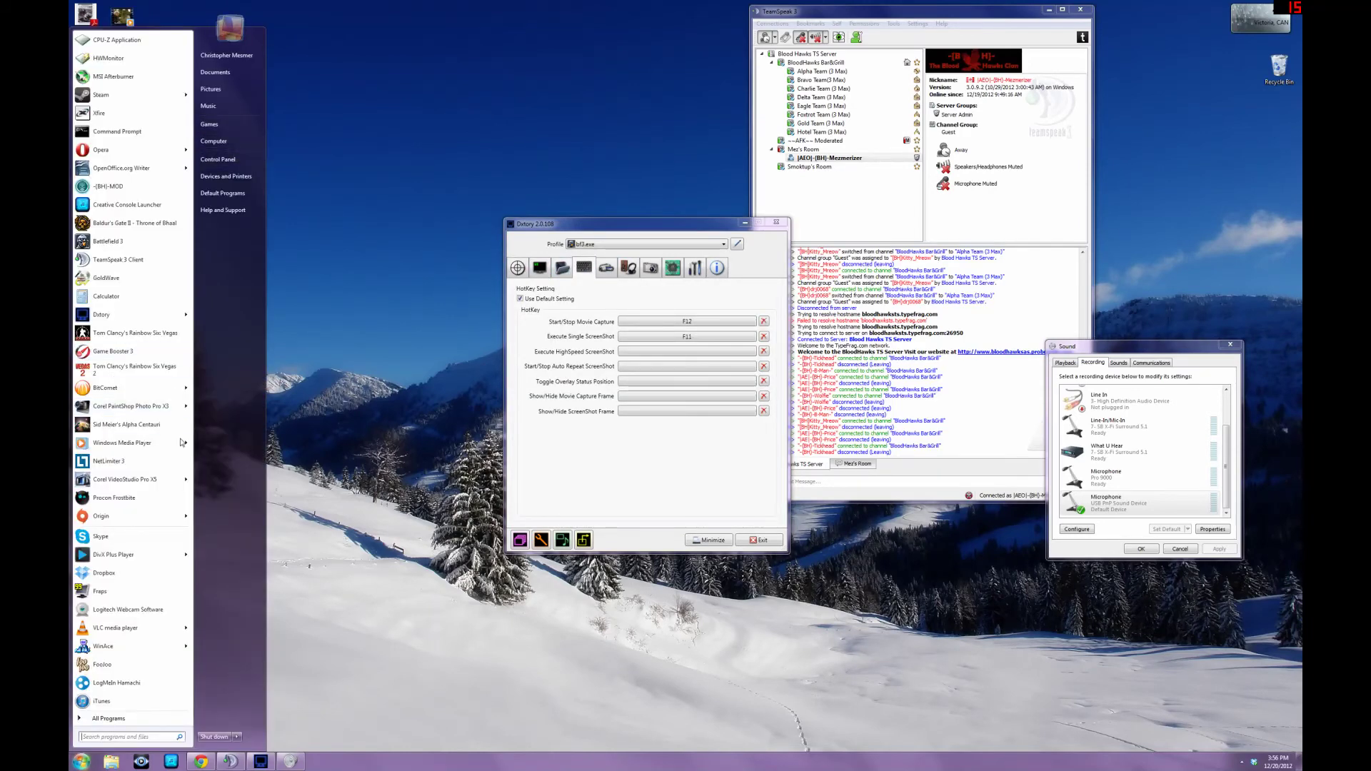
mouse_move(158, 484)
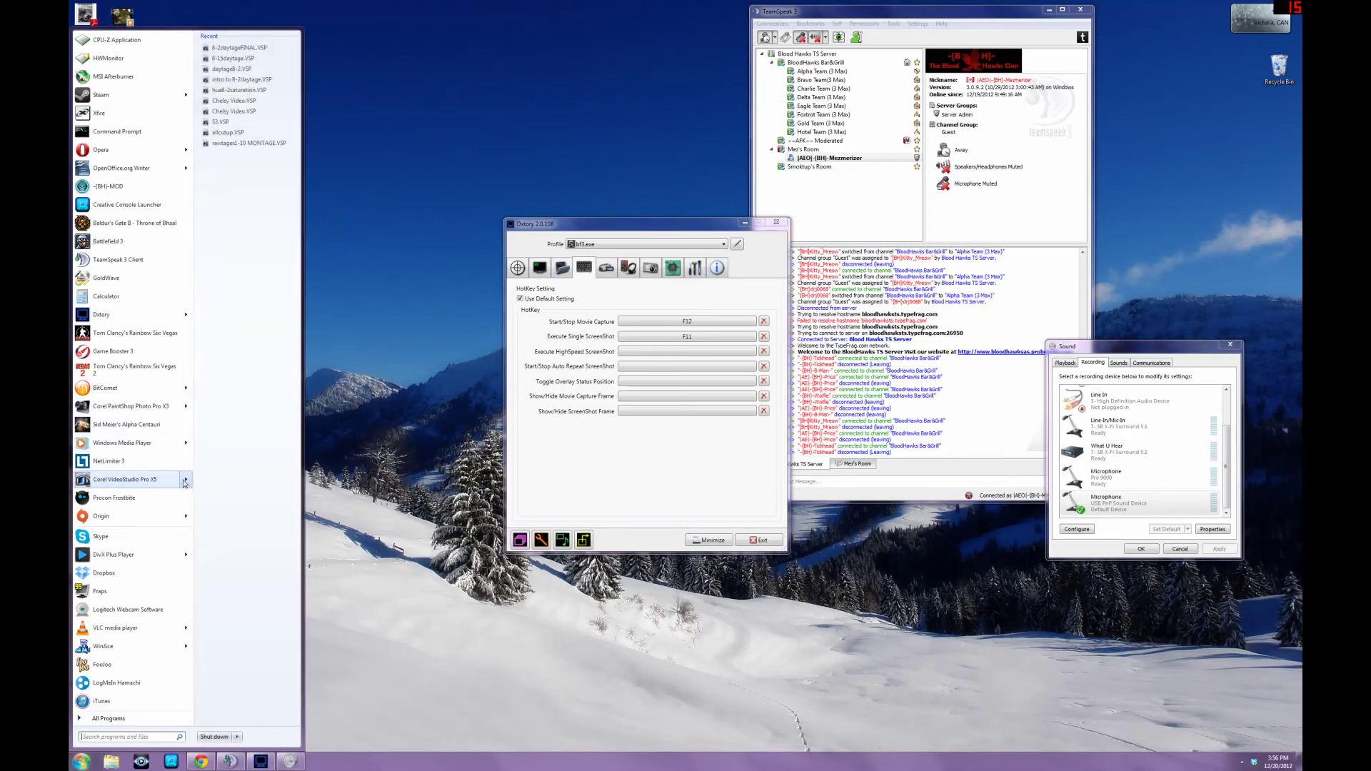
left_click(156, 483)
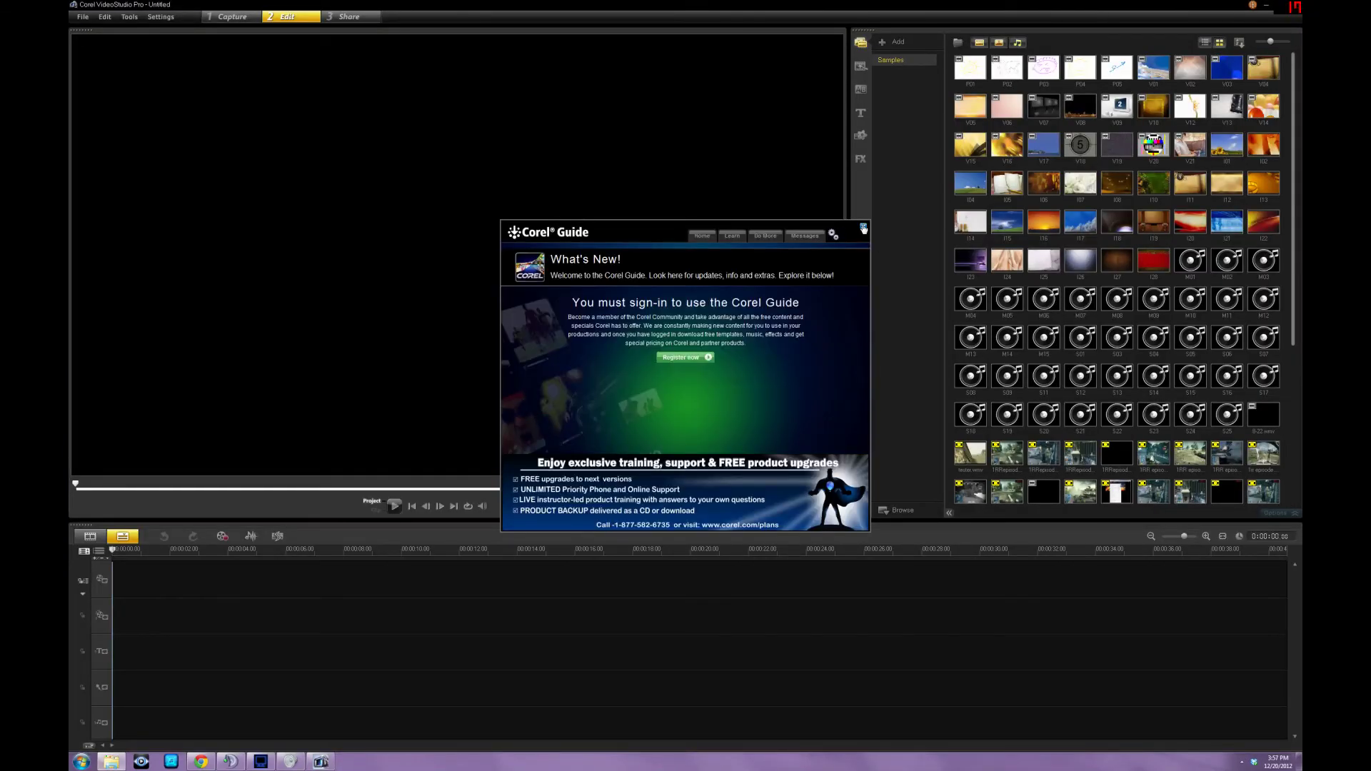
left_click(862, 228)
left_click(111, 761)
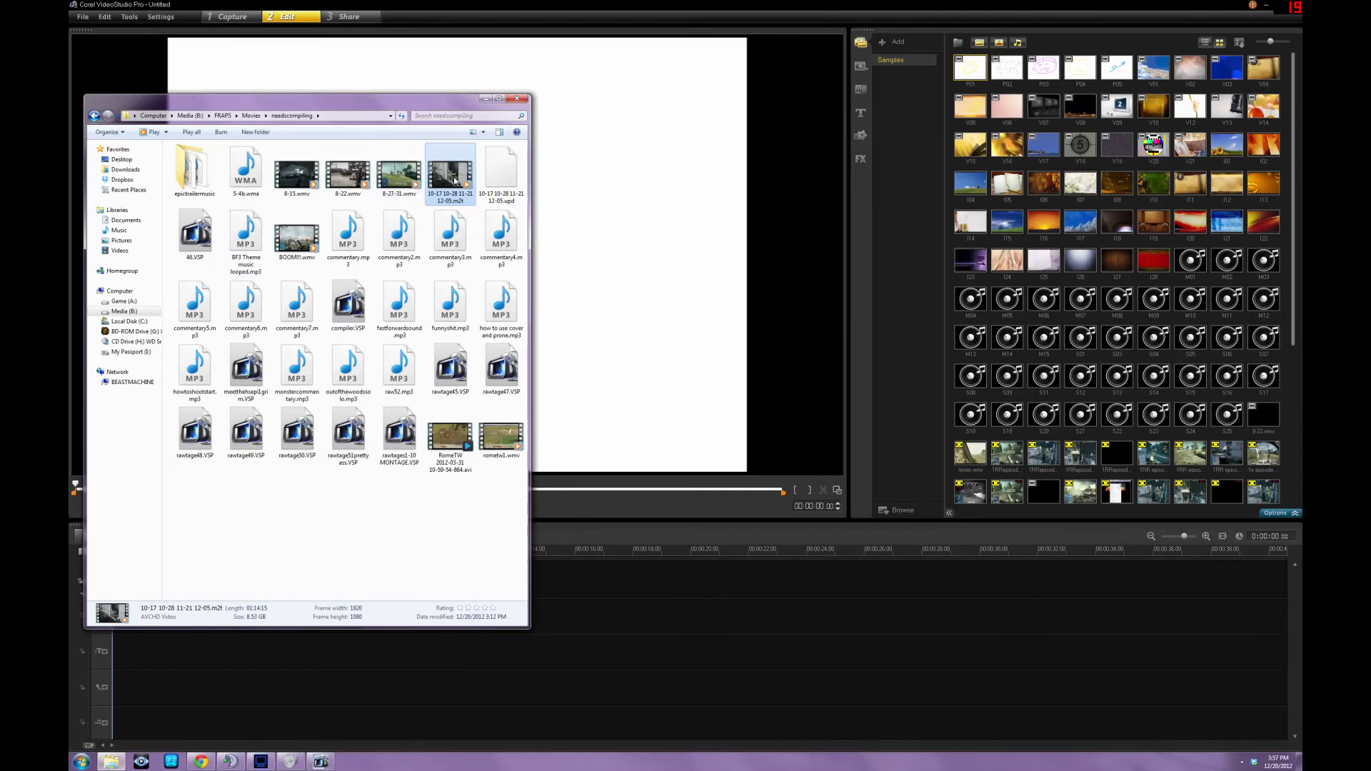
left_click_drag(455, 181, 566, 582)
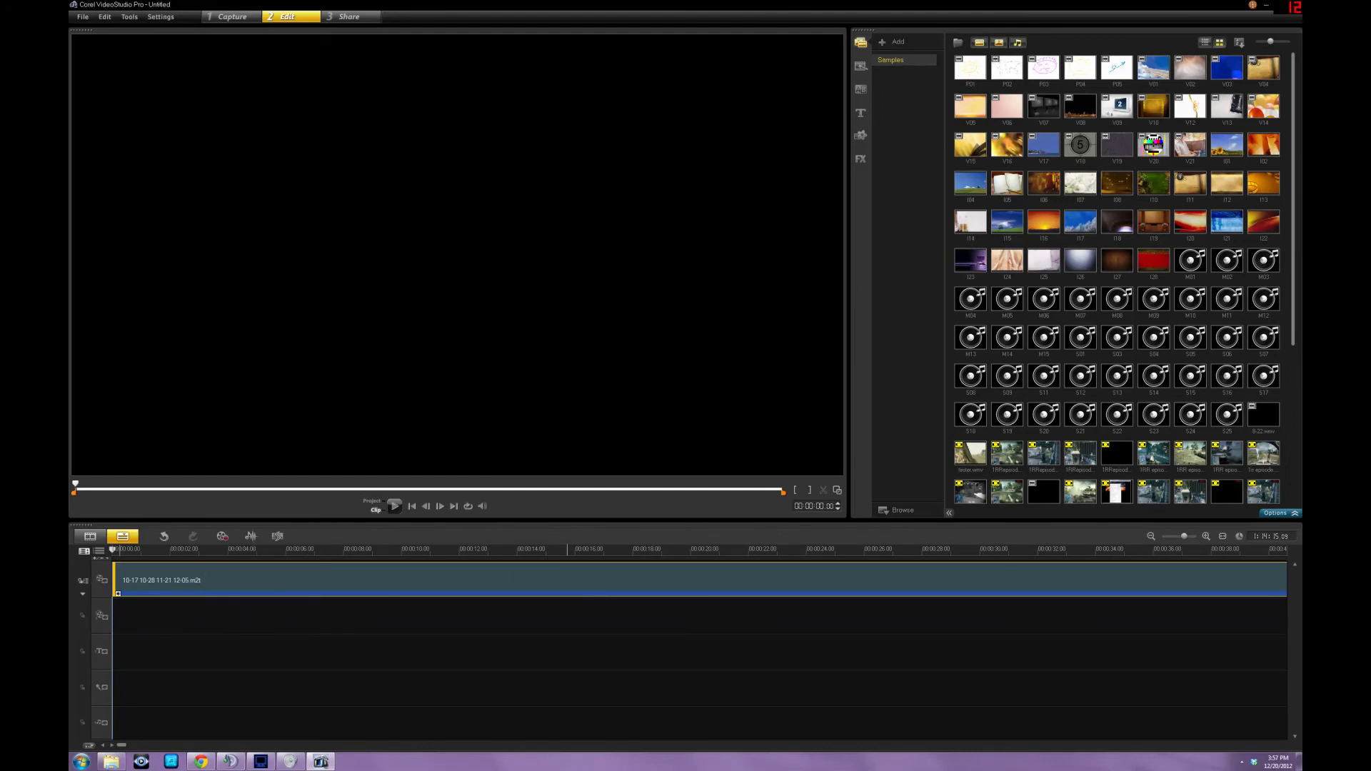
left_click(111, 761)
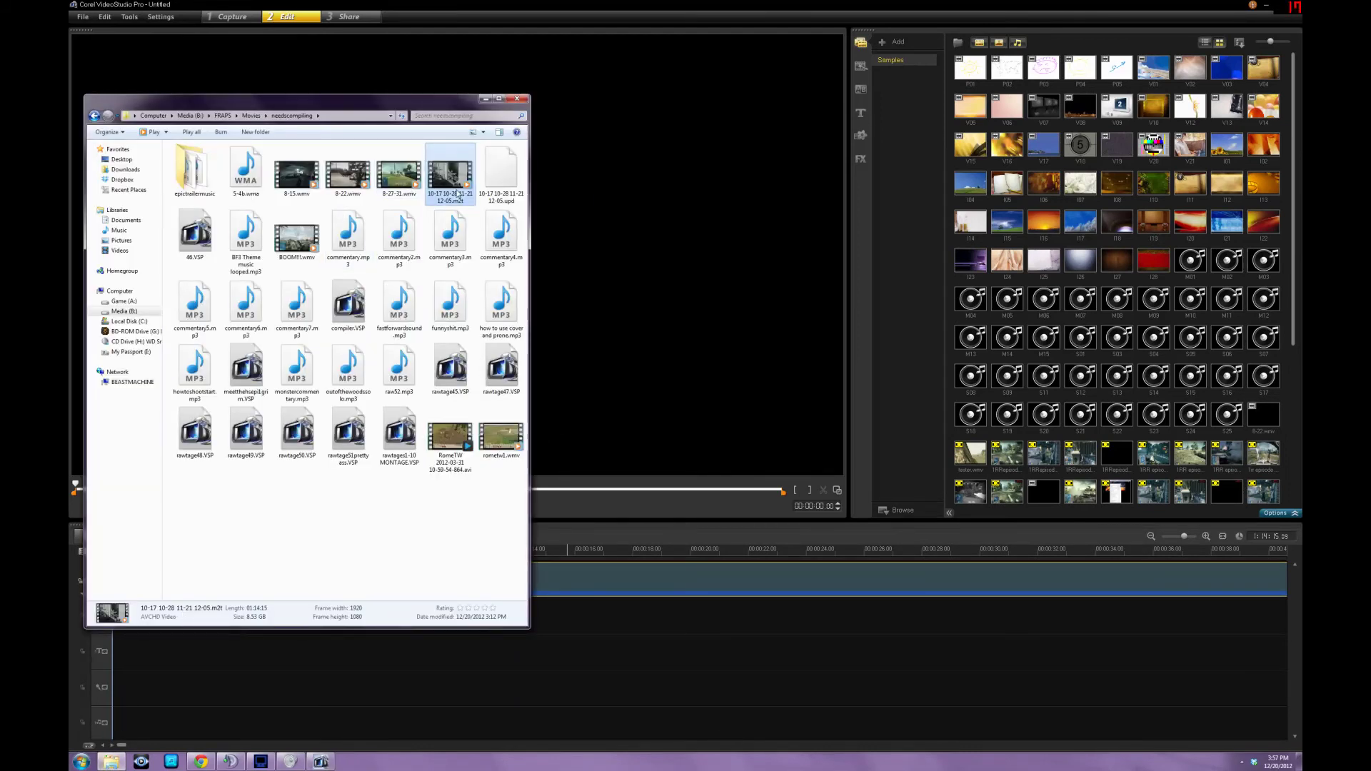
right_click(459, 192)
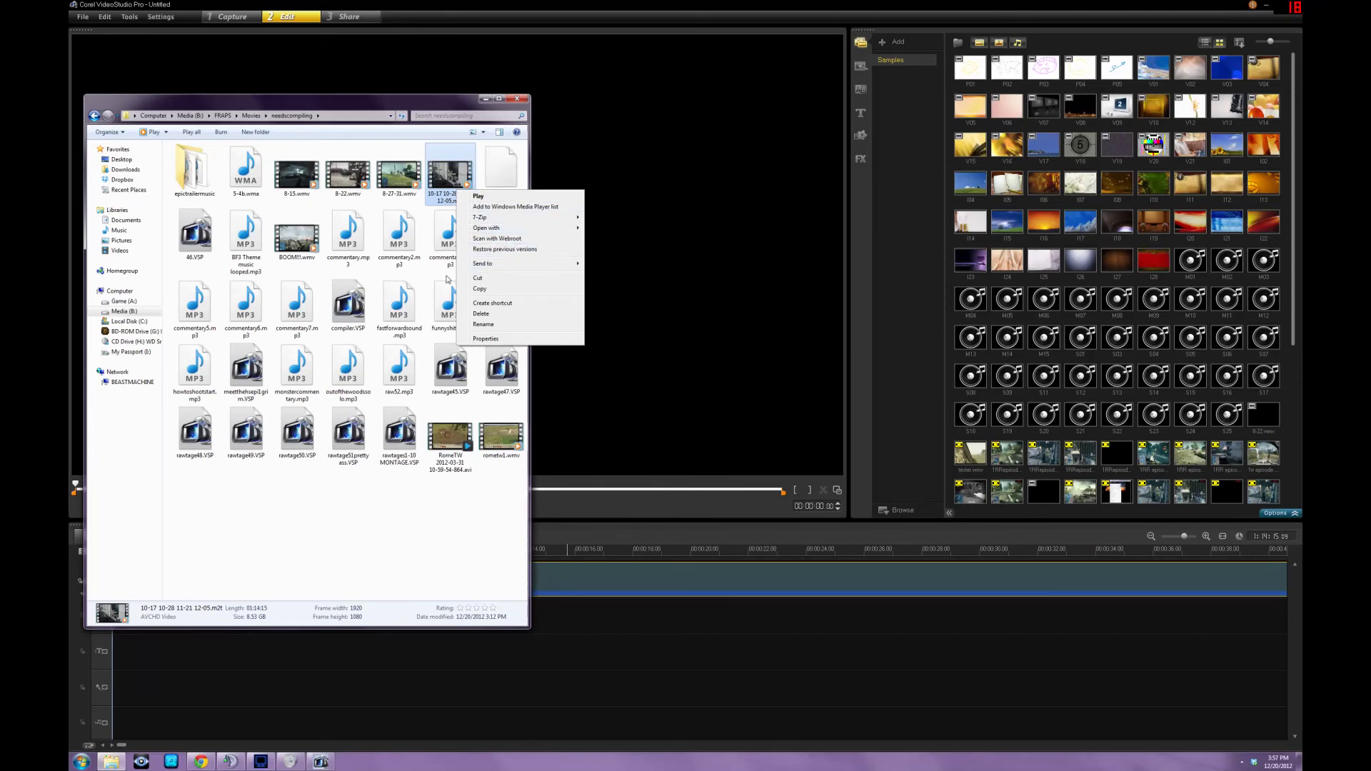
left_click(334, 508)
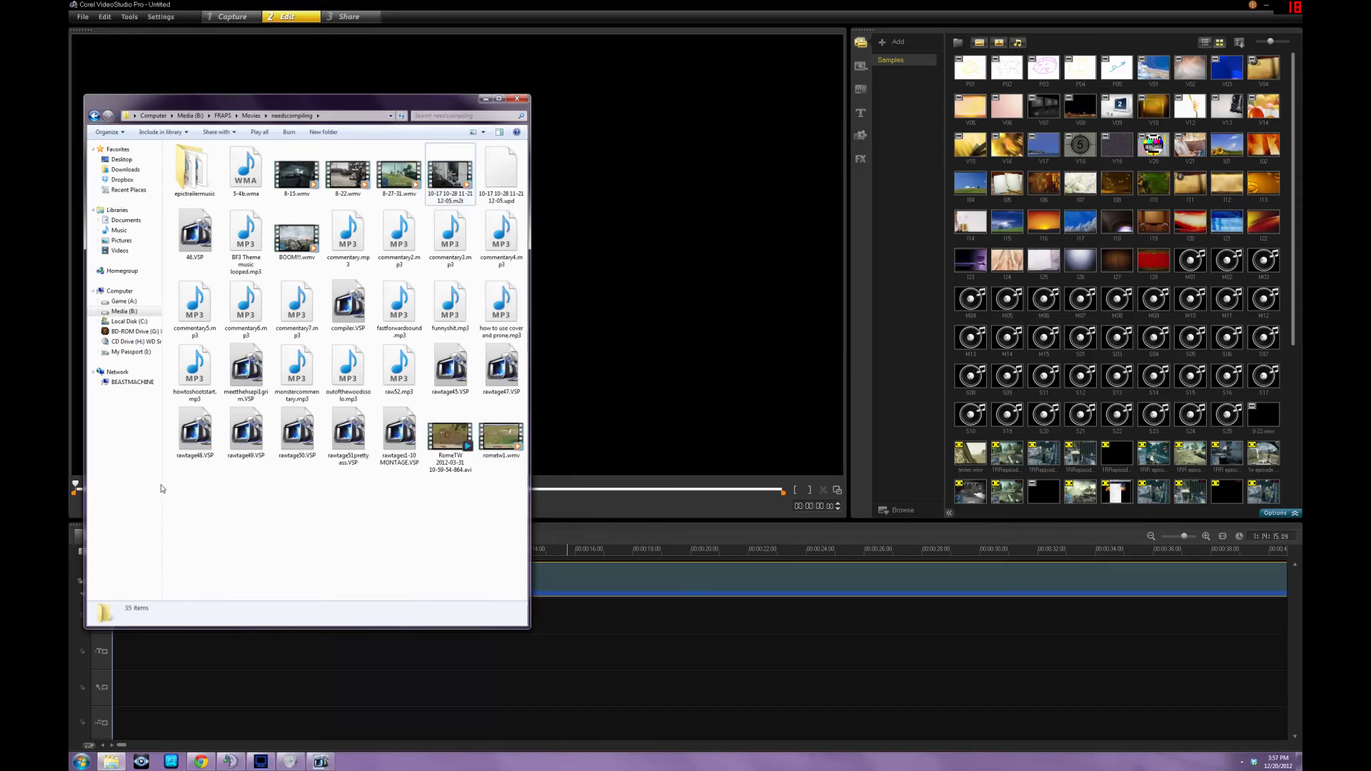
Preview two points of the recording on the timeline and mute the clip
left_click_drag(681, 598, 599, 655)
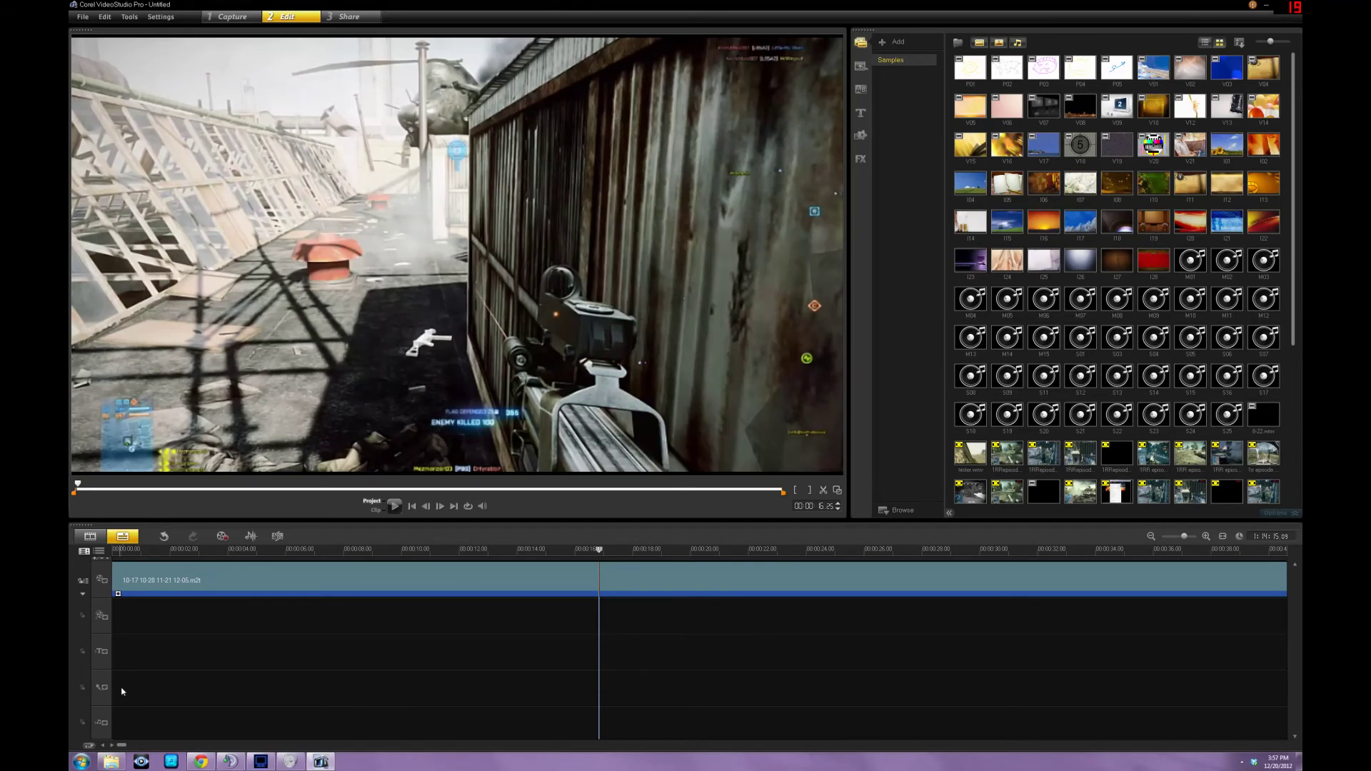
left_click(123, 620)
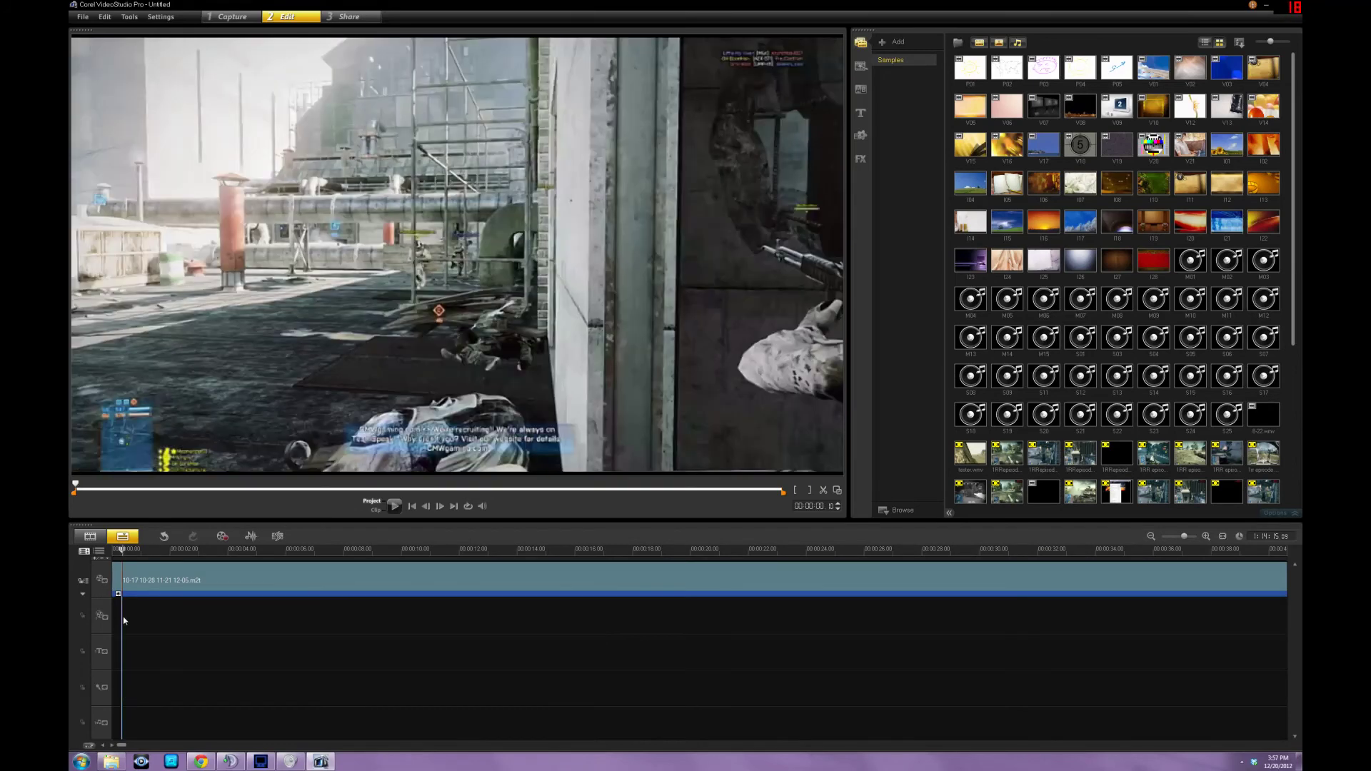
left_click(193, 581)
right_click(195, 580)
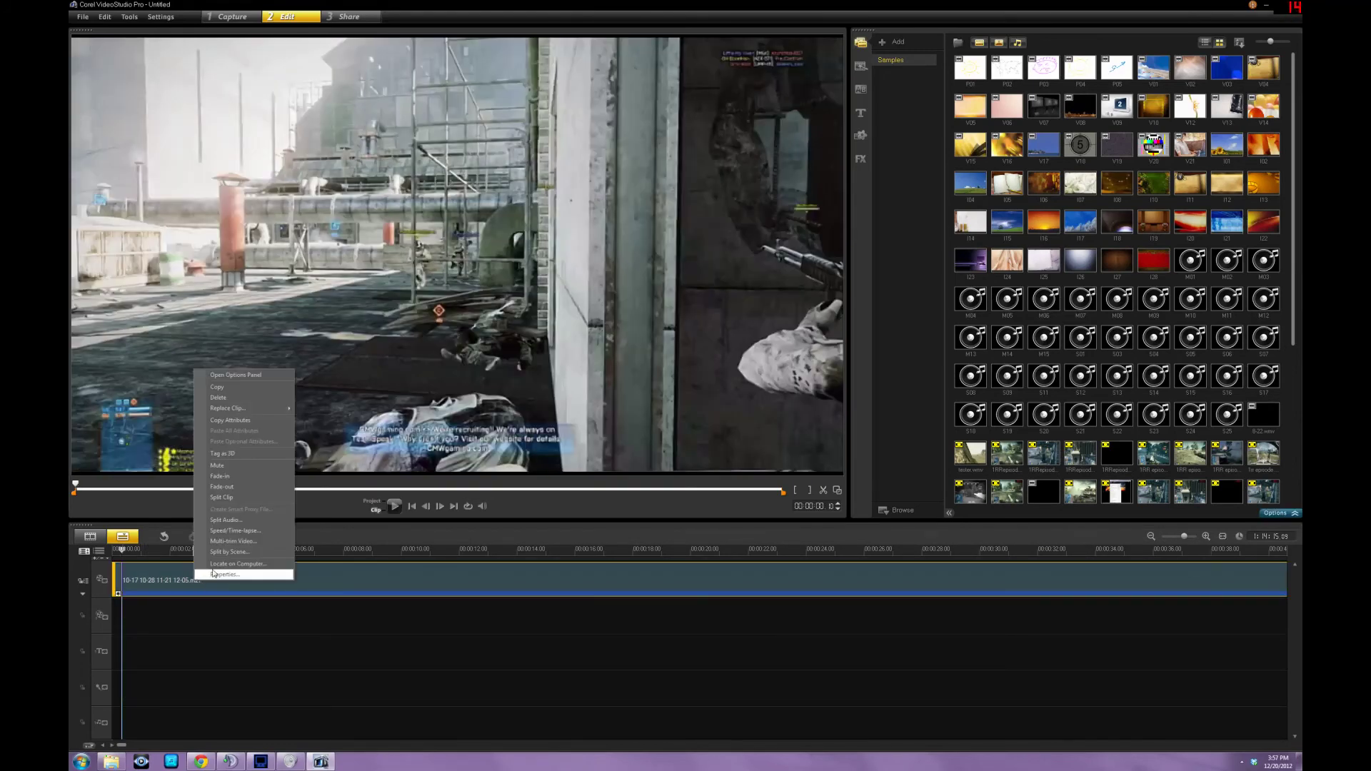
left_click(220, 465)
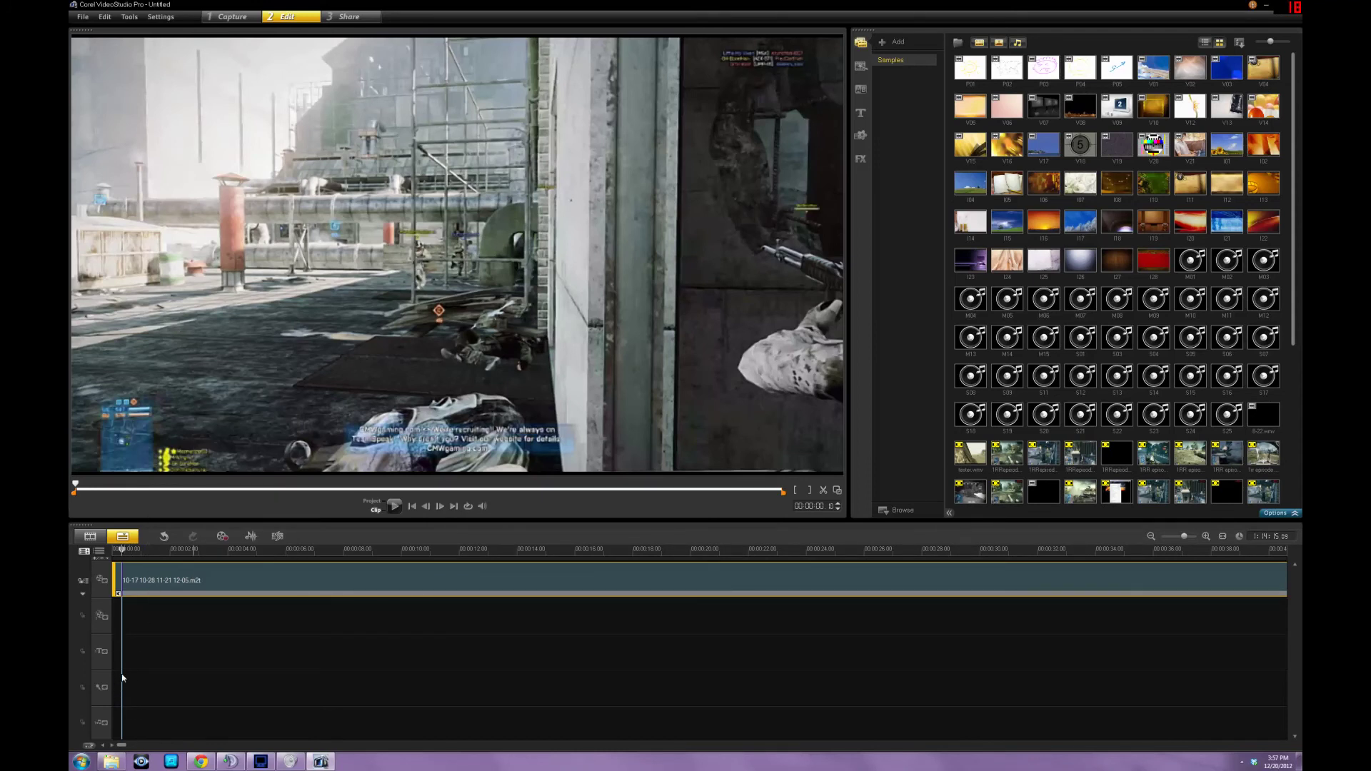
Preview the recording at about six seconds and unmute the clip
left_click(310, 644)
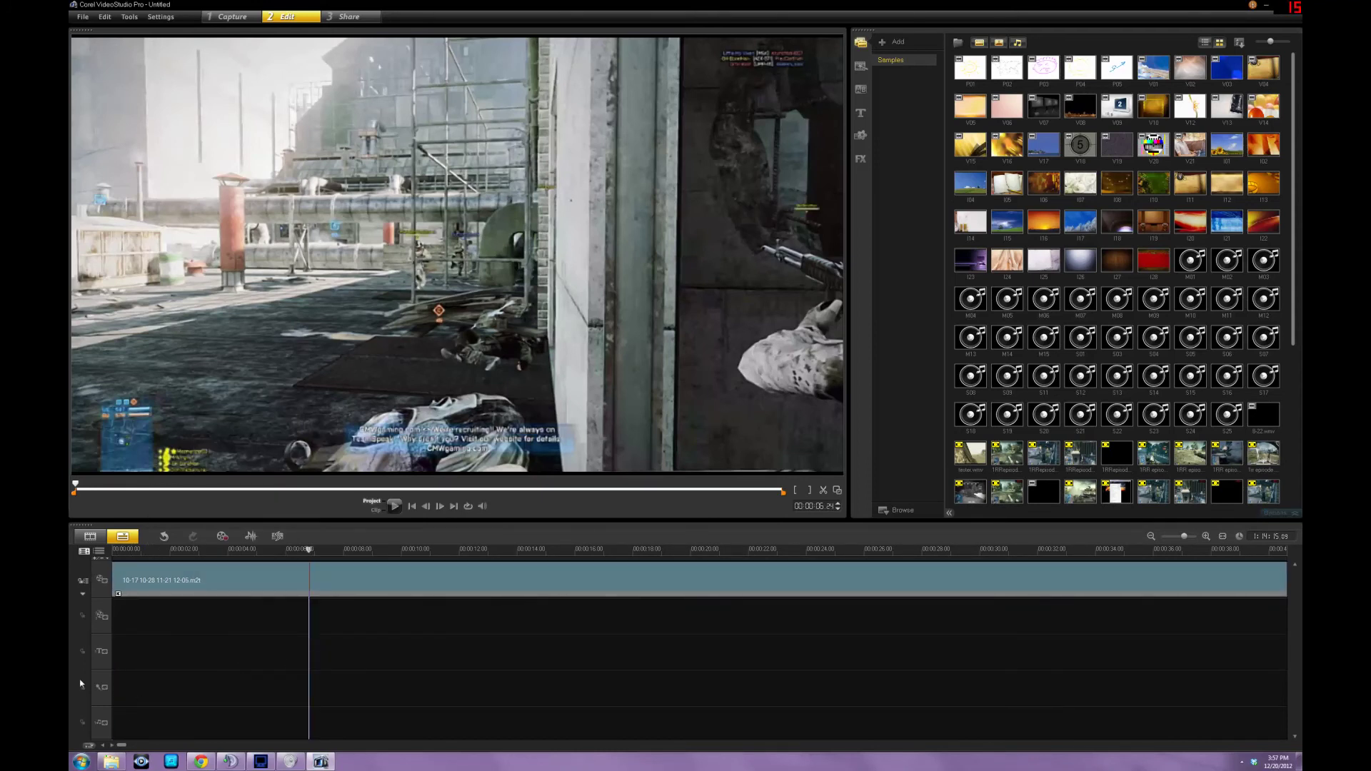
right_click(164, 686)
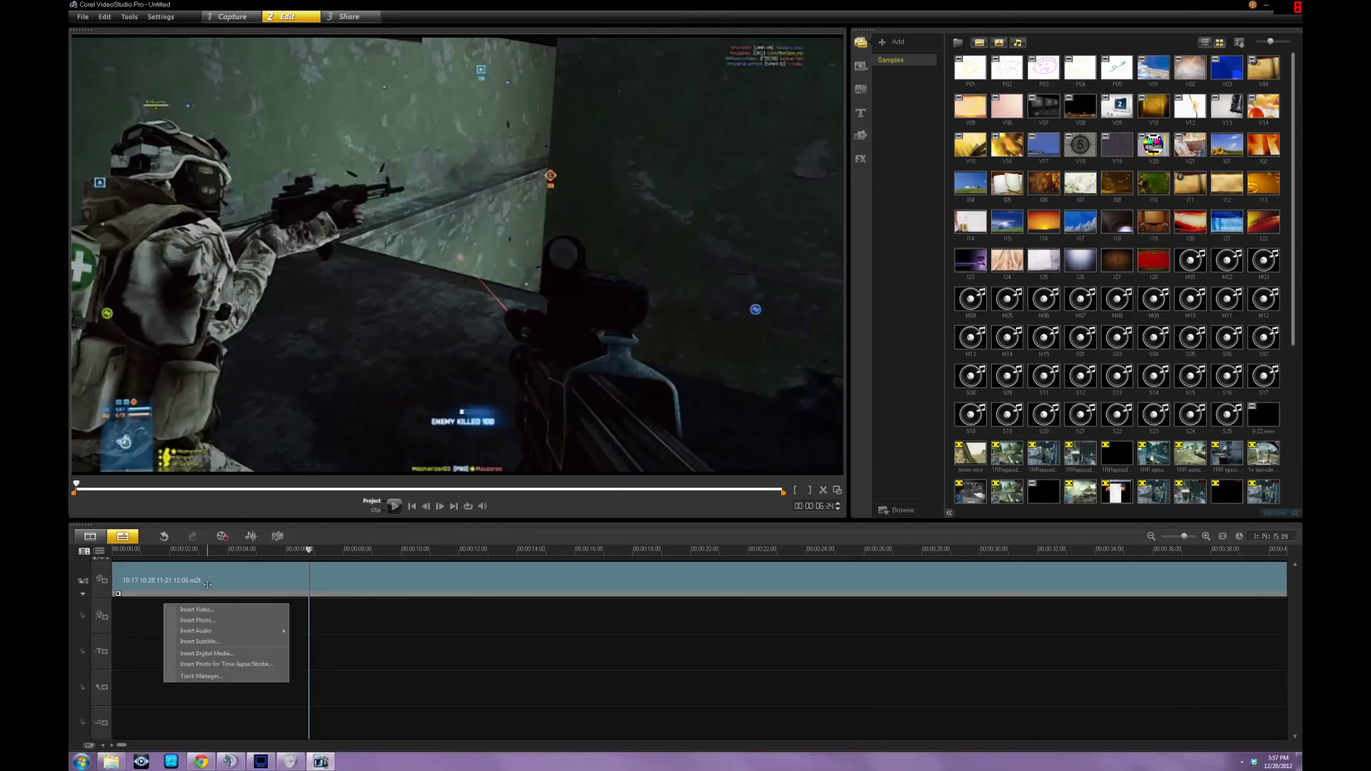
right_click(208, 584)
left_click(236, 469)
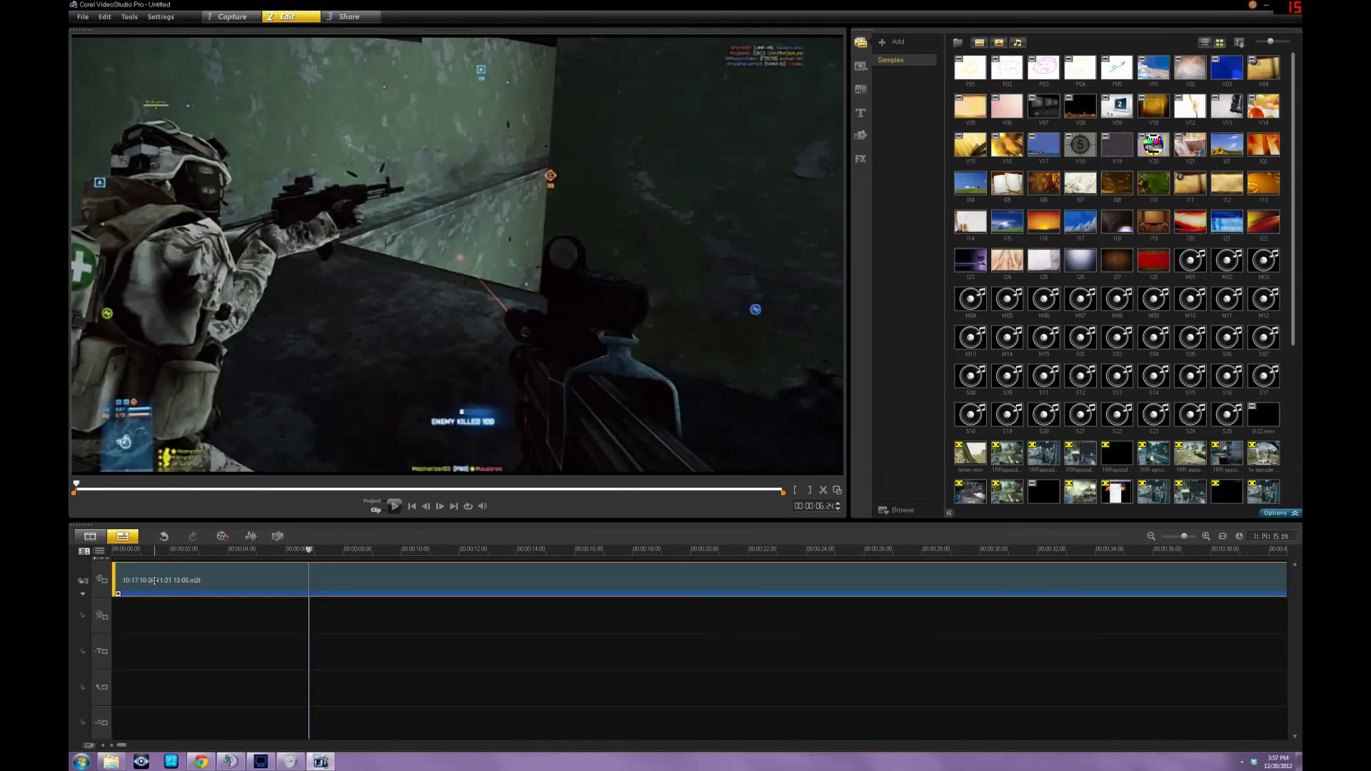
Open the video options for the recording on the video track
right_click(155, 580)
left_click(201, 376)
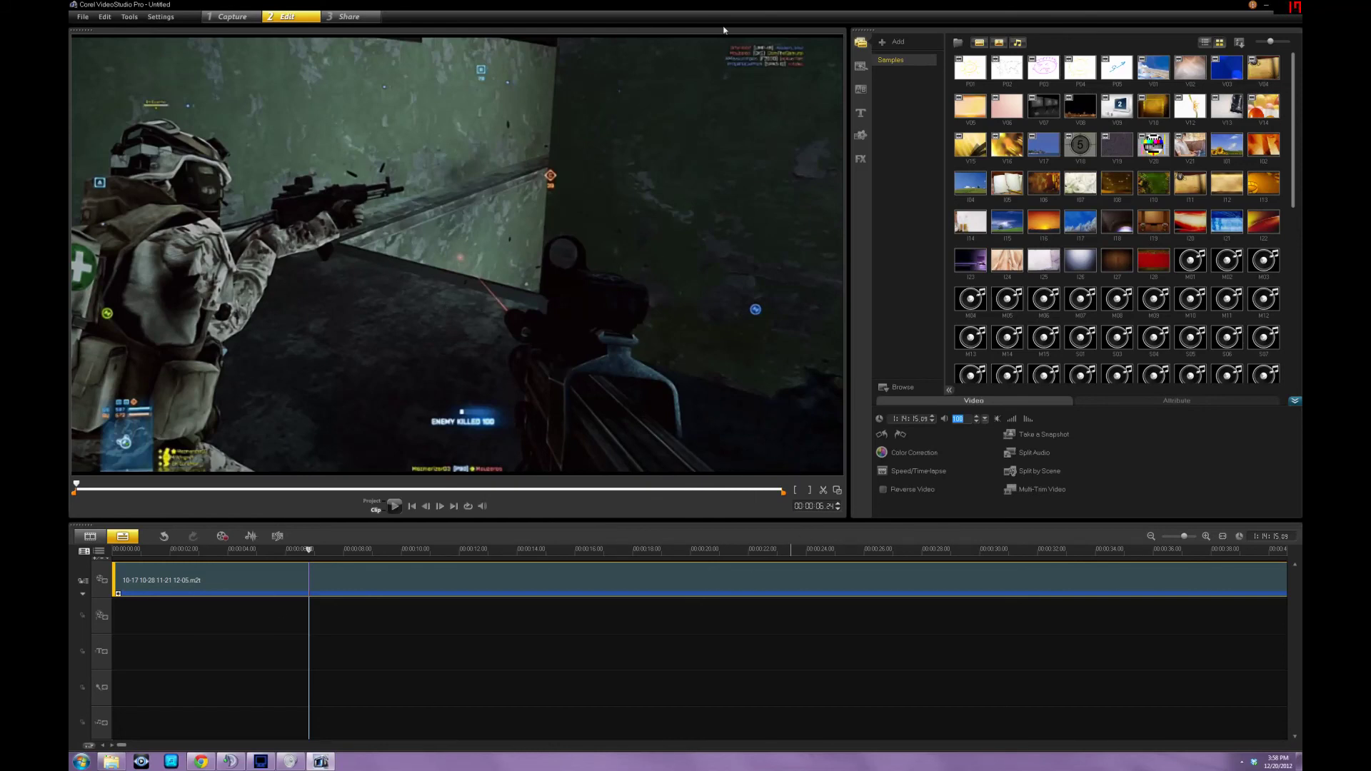
Start creating a video file with the Blu-ray H.264 (1920x1080P) template and cancel before saving it
left_click(349, 17)
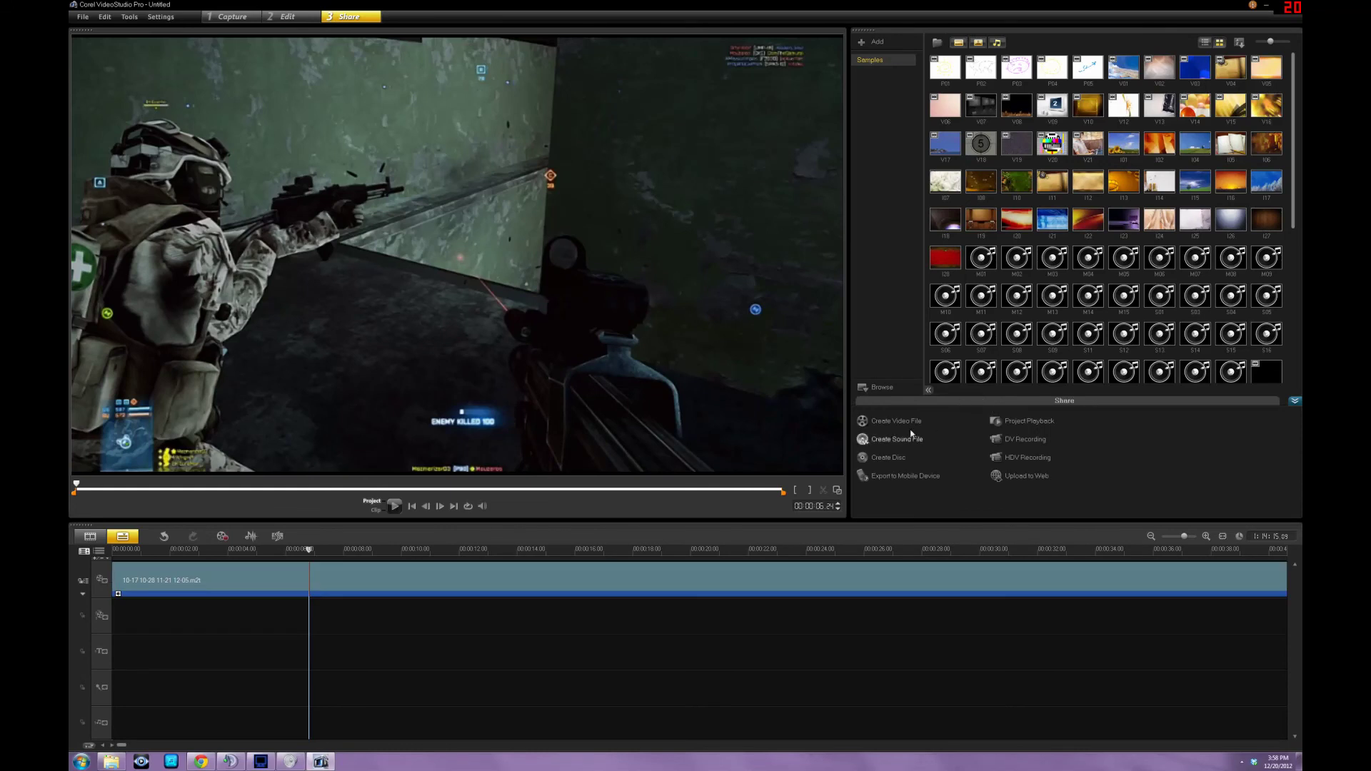
left_click(889, 420)
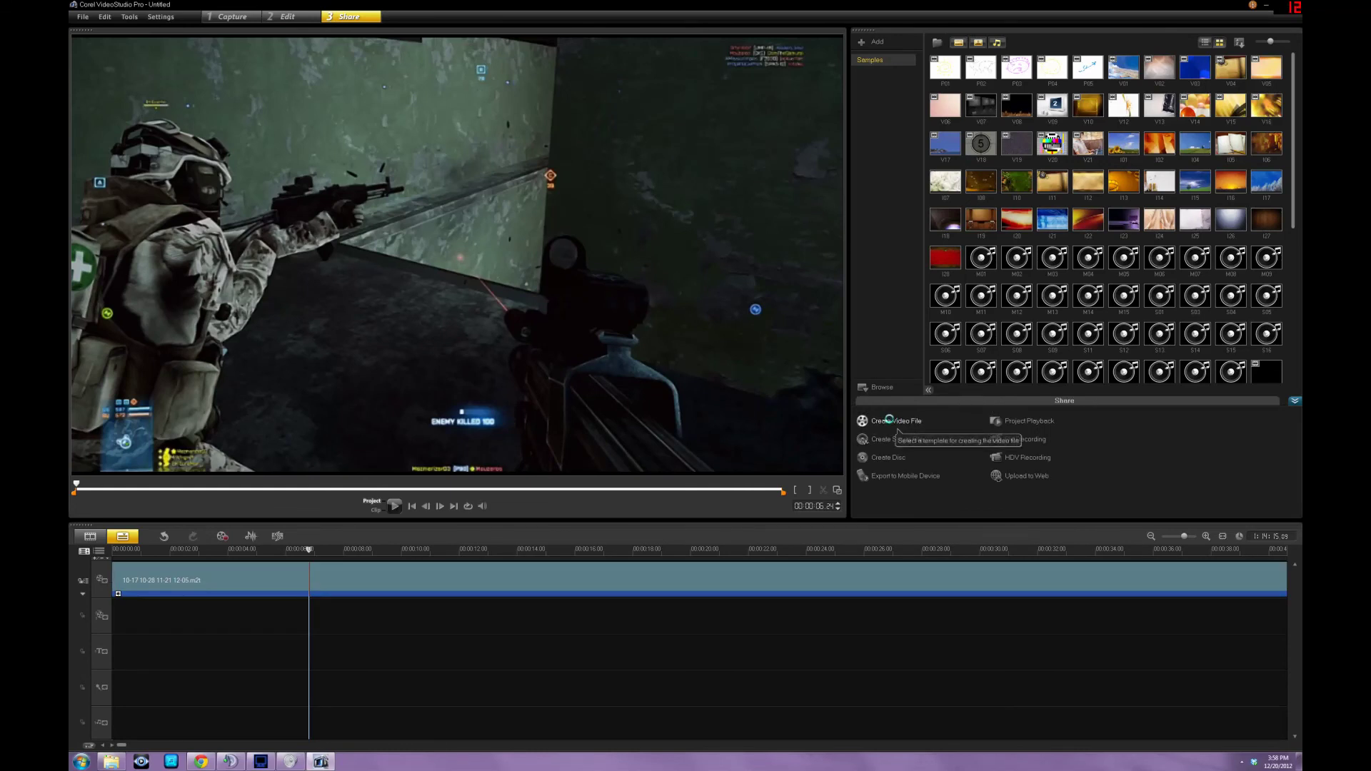
mouse_move(921, 501)
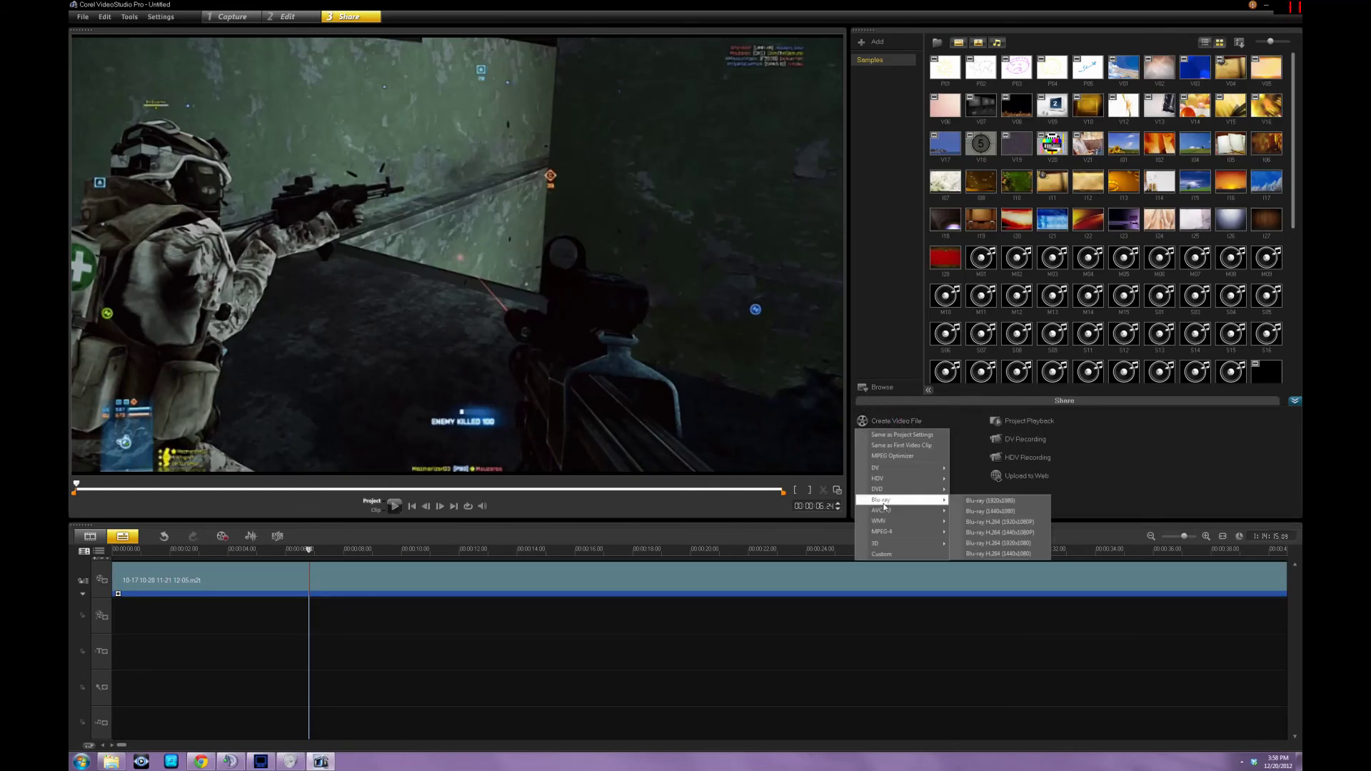
left_click(998, 523)
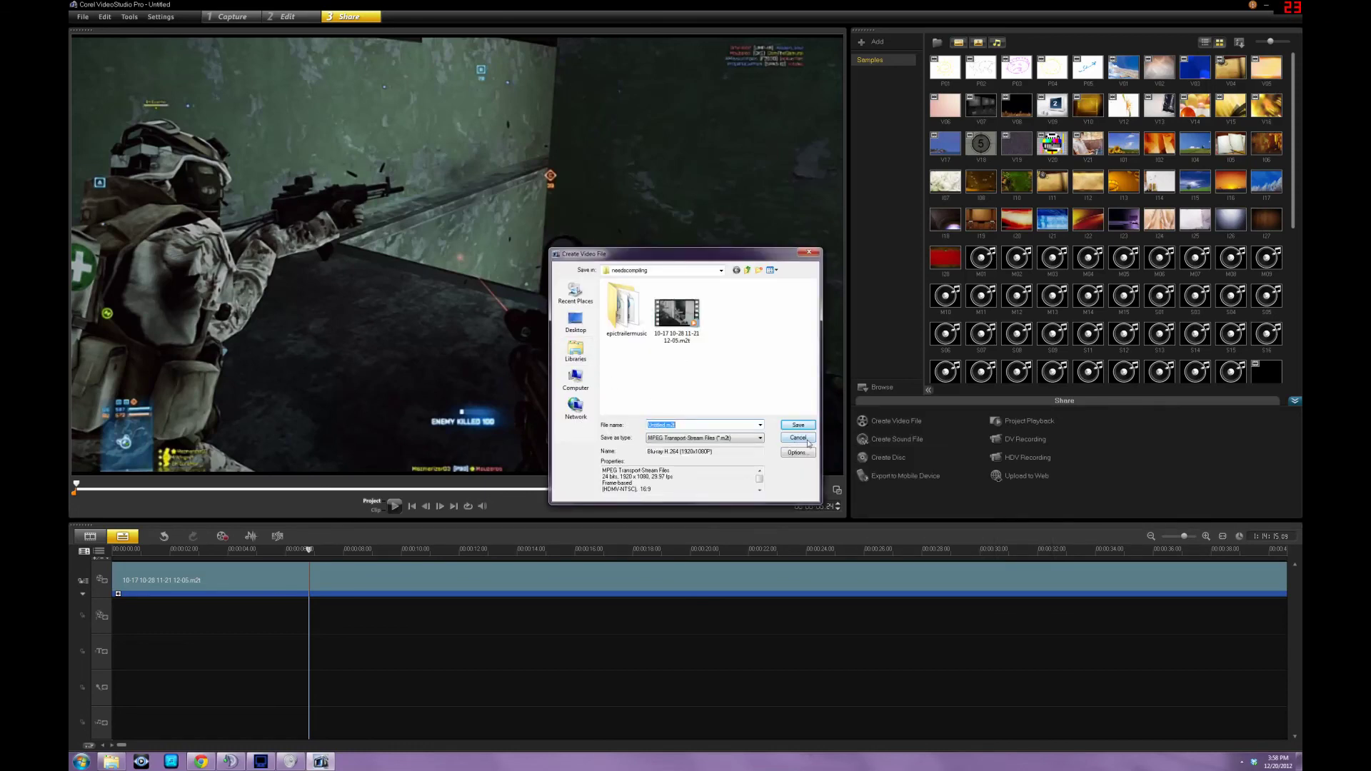
left_click(807, 441)
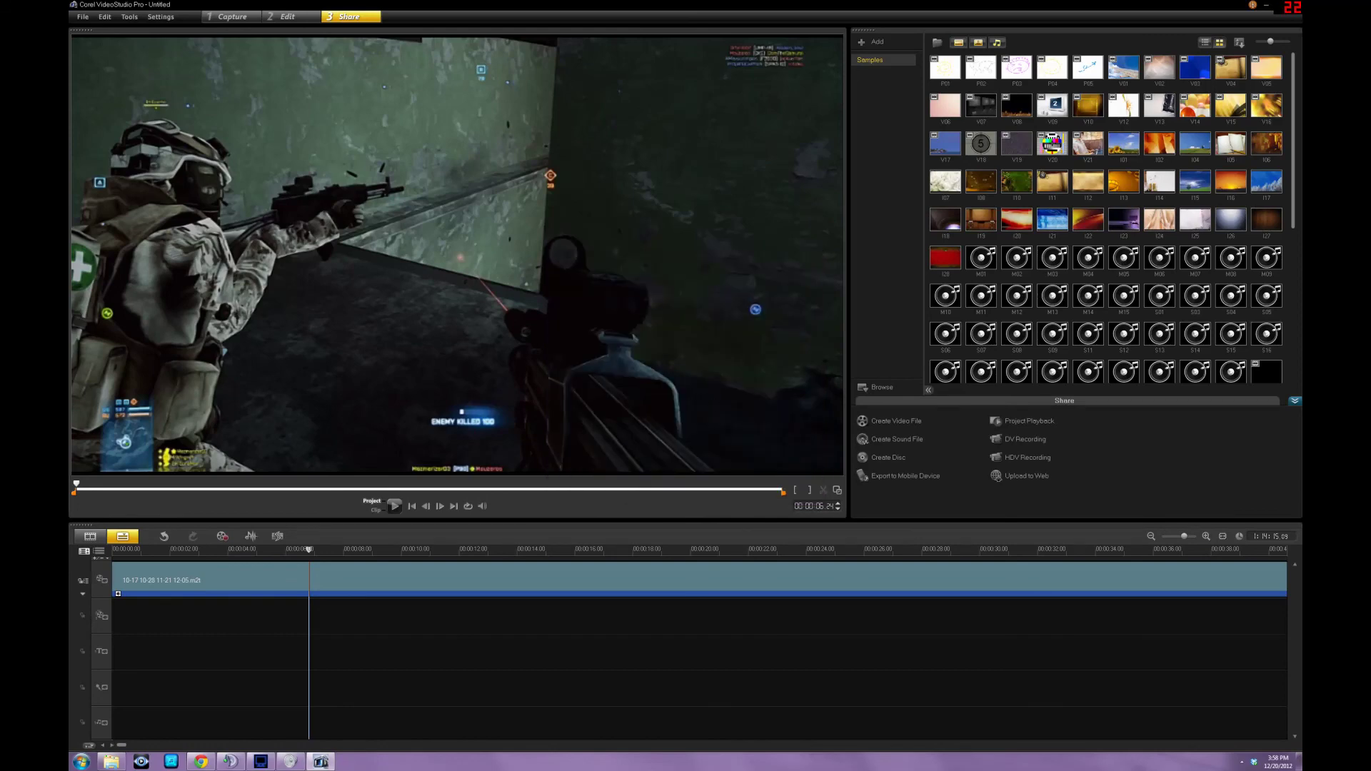
Minimize Corel VideoStudio, bring TeamSpeak to the front, and switch to the Dxtory window
left_click(1265, 5)
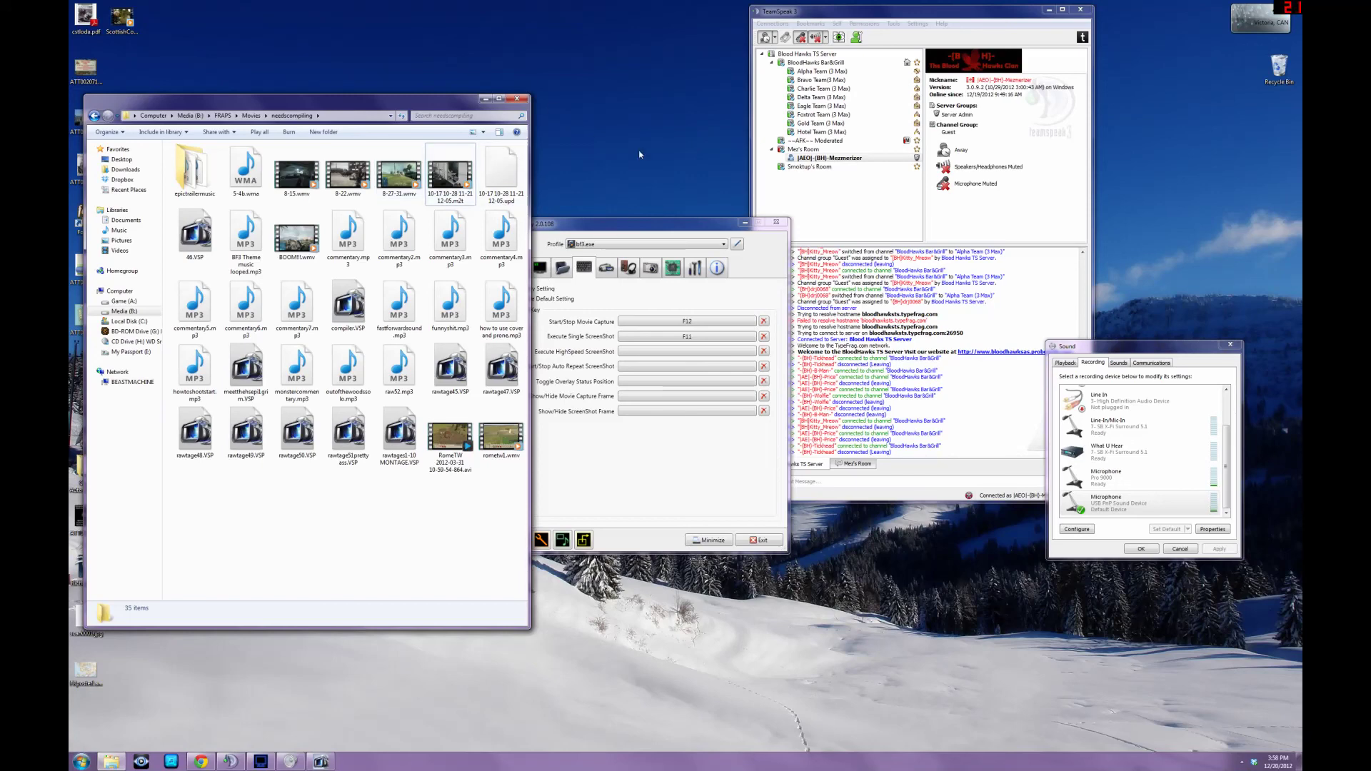
left_click(901, 246)
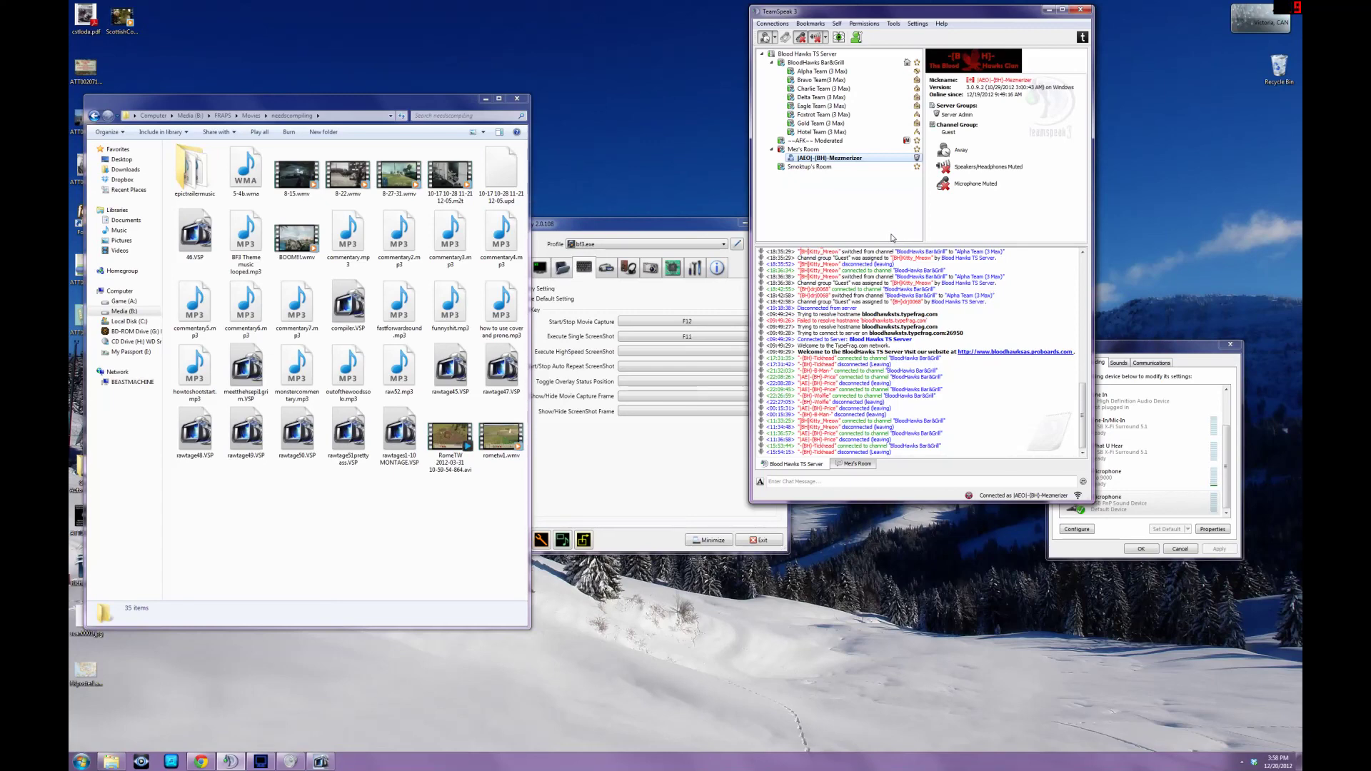
left_click(640, 436)
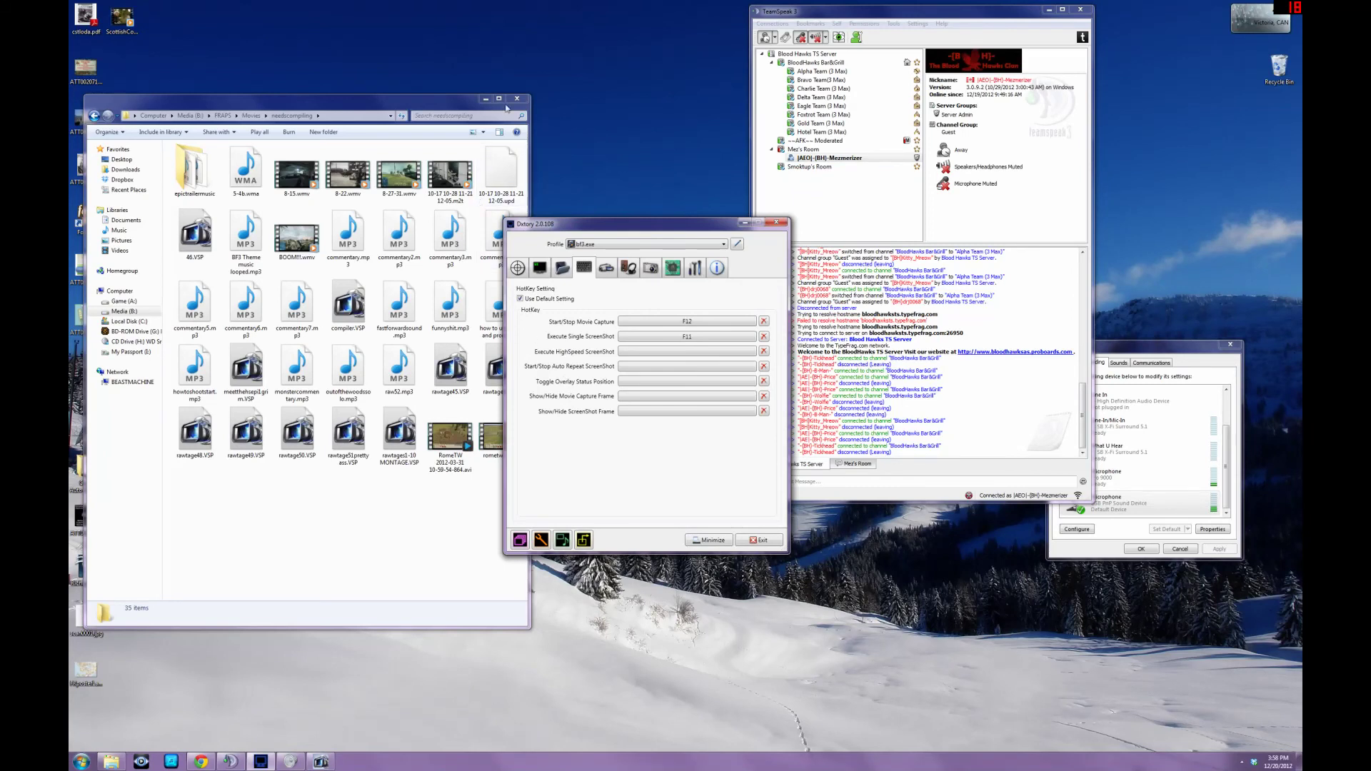